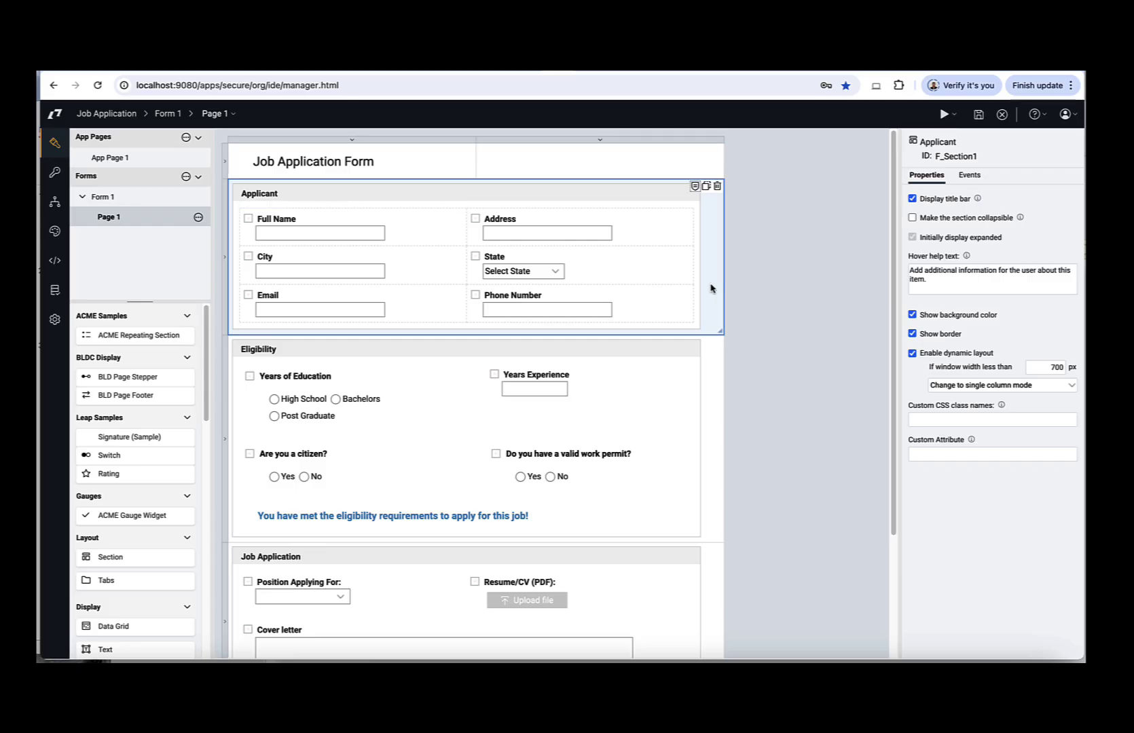
- Inspect the properties of the Eligibility section, its eligibility message text, and the Job Application section
click(704, 363)
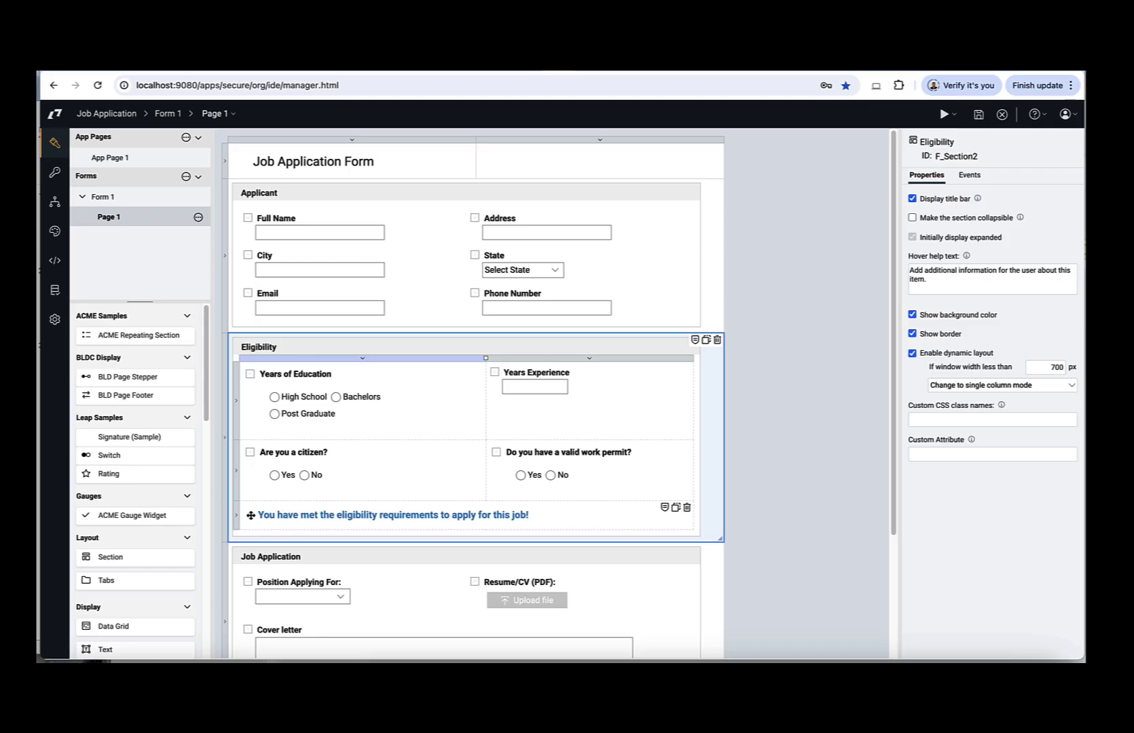
click(529, 515)
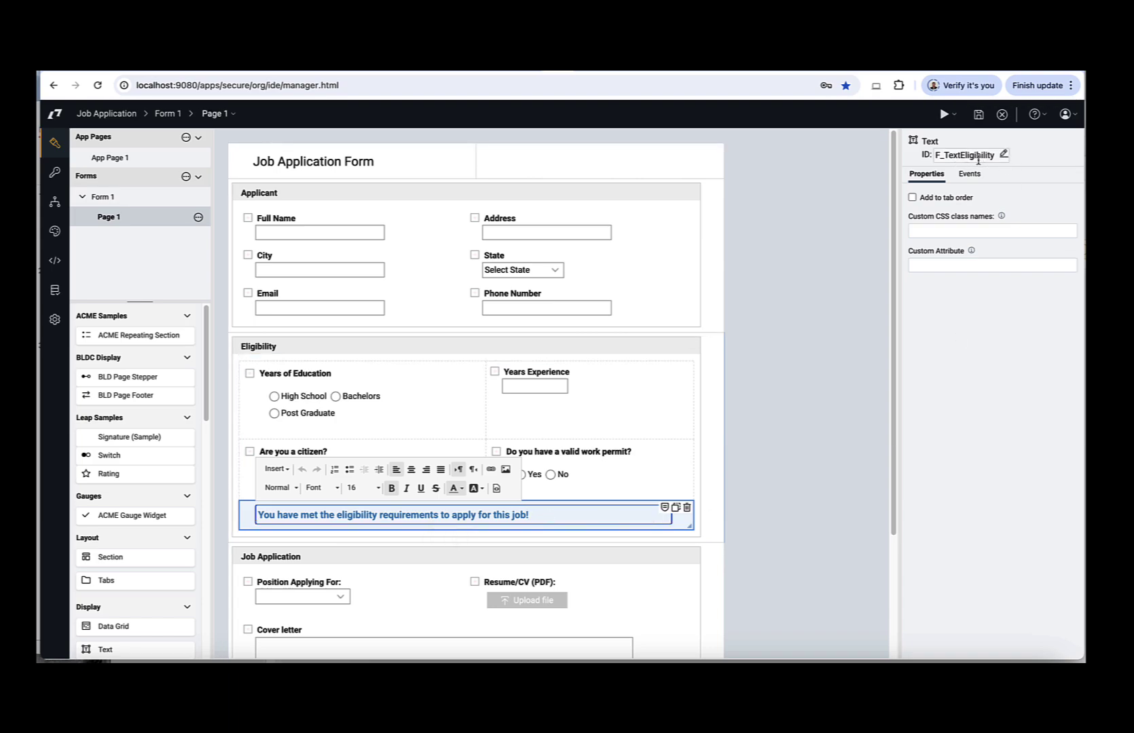
click(703, 569)
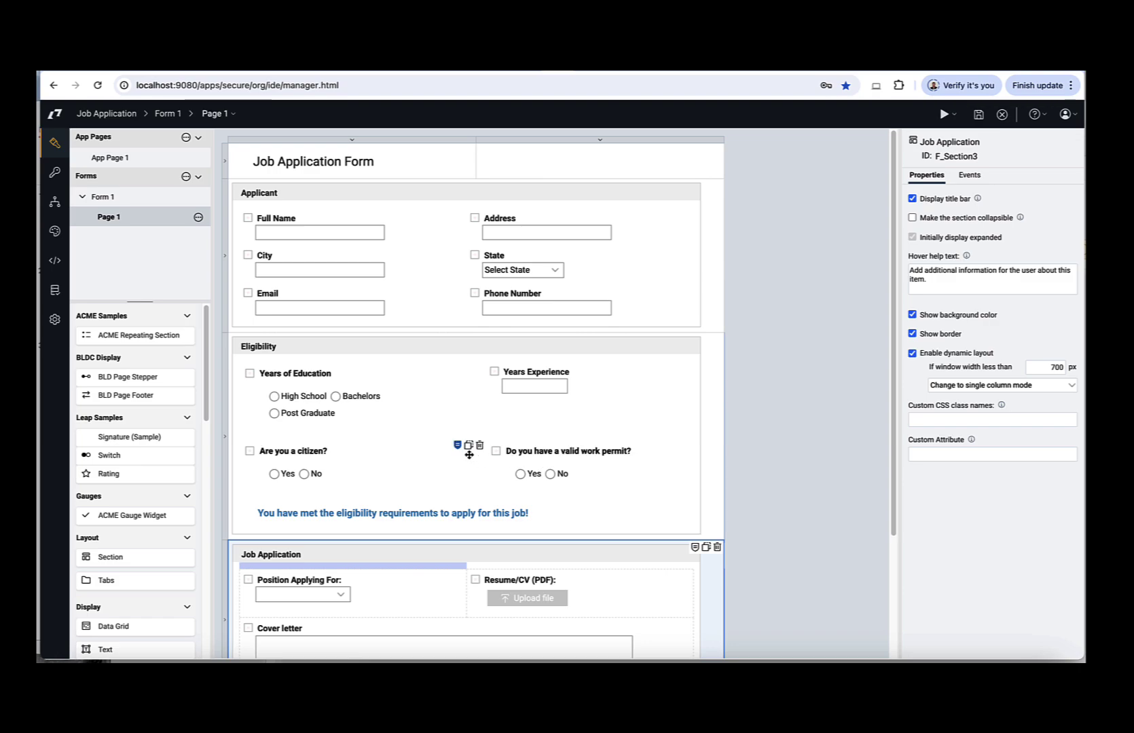
- Review the existing rule on "Are you a citizen?" including its condition settings, leaving it without changes
click(461, 447)
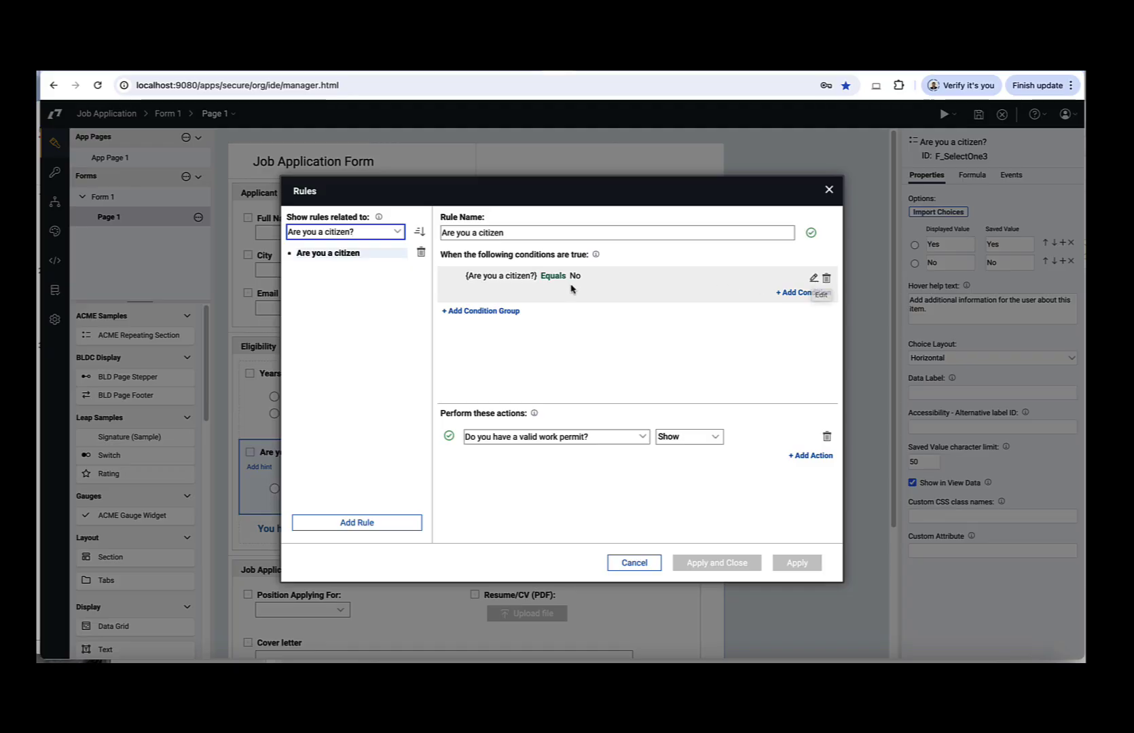
click(815, 280)
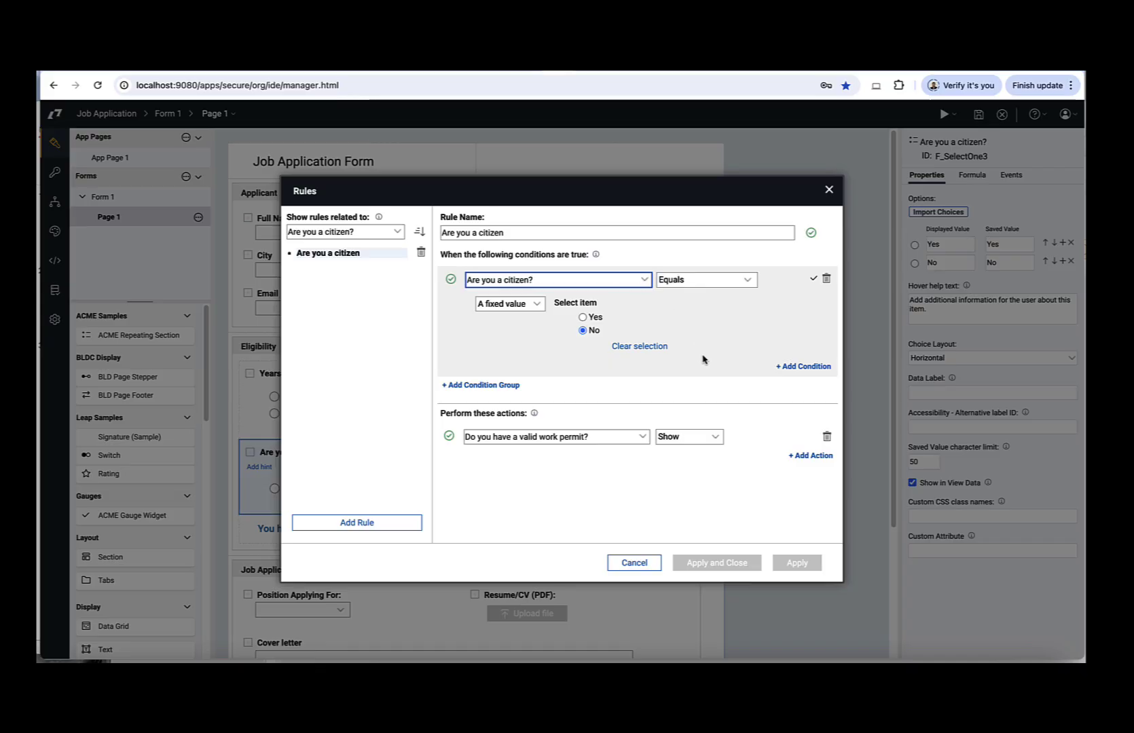
click(814, 281)
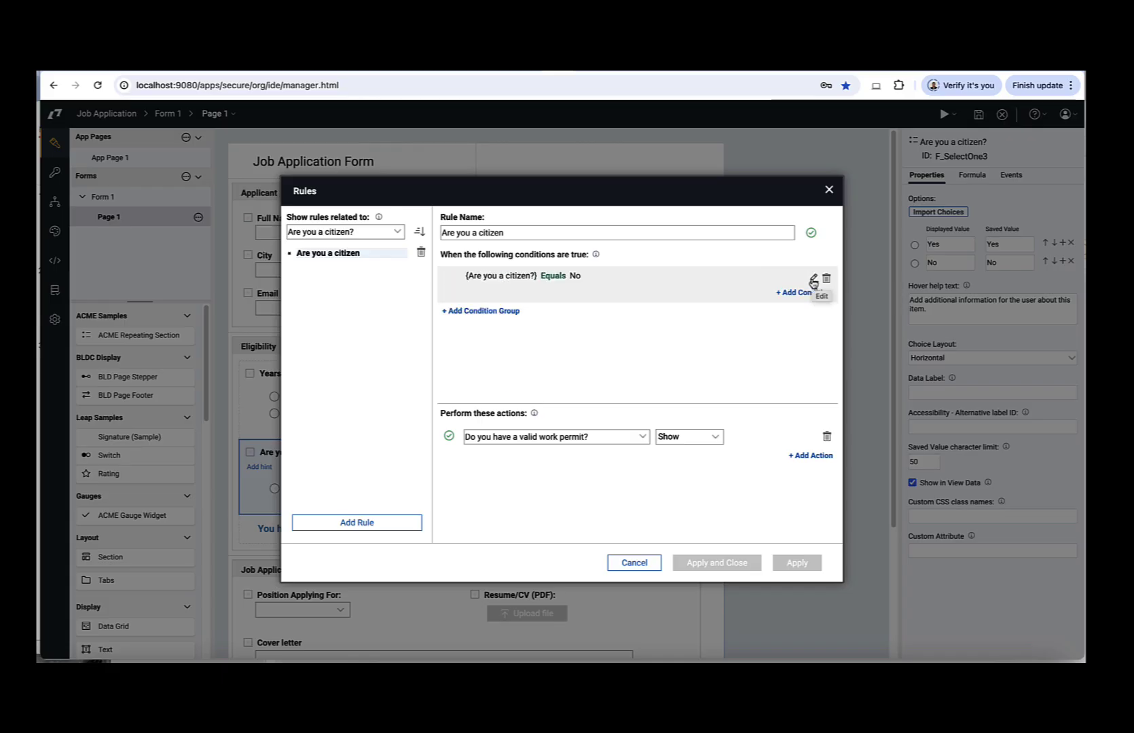
click(635, 564)
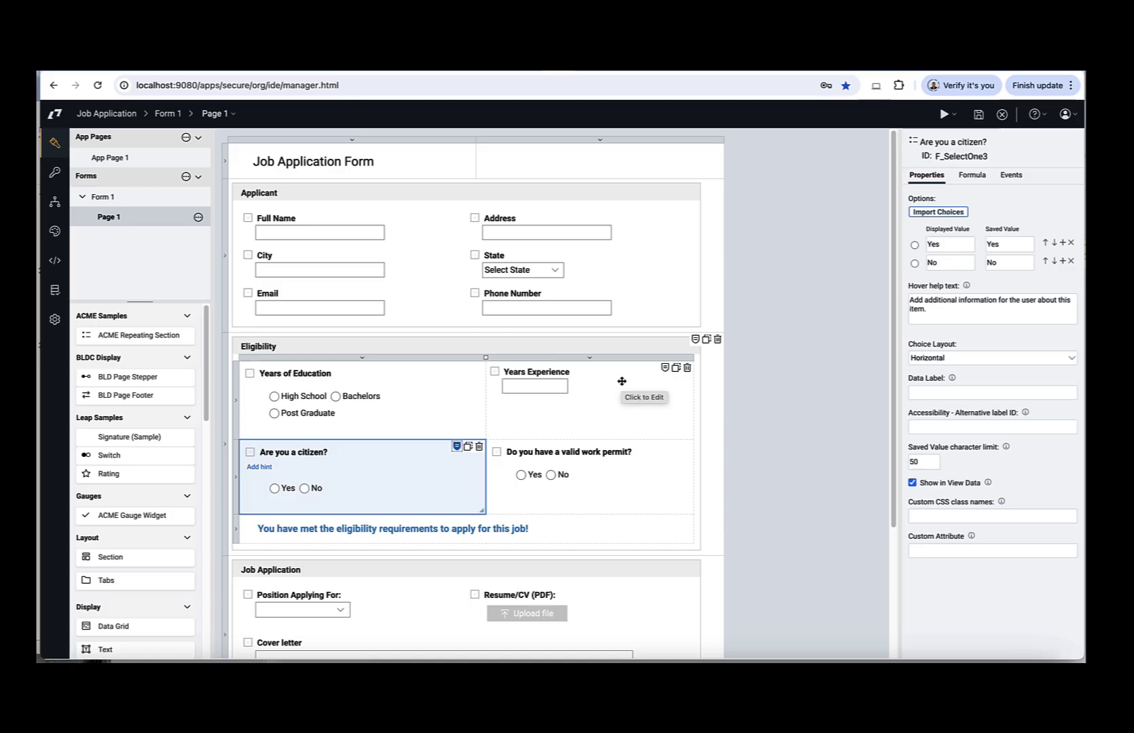
- Create a rule on the Years Experience field and name it "Job Eligibility"
click(665, 370)
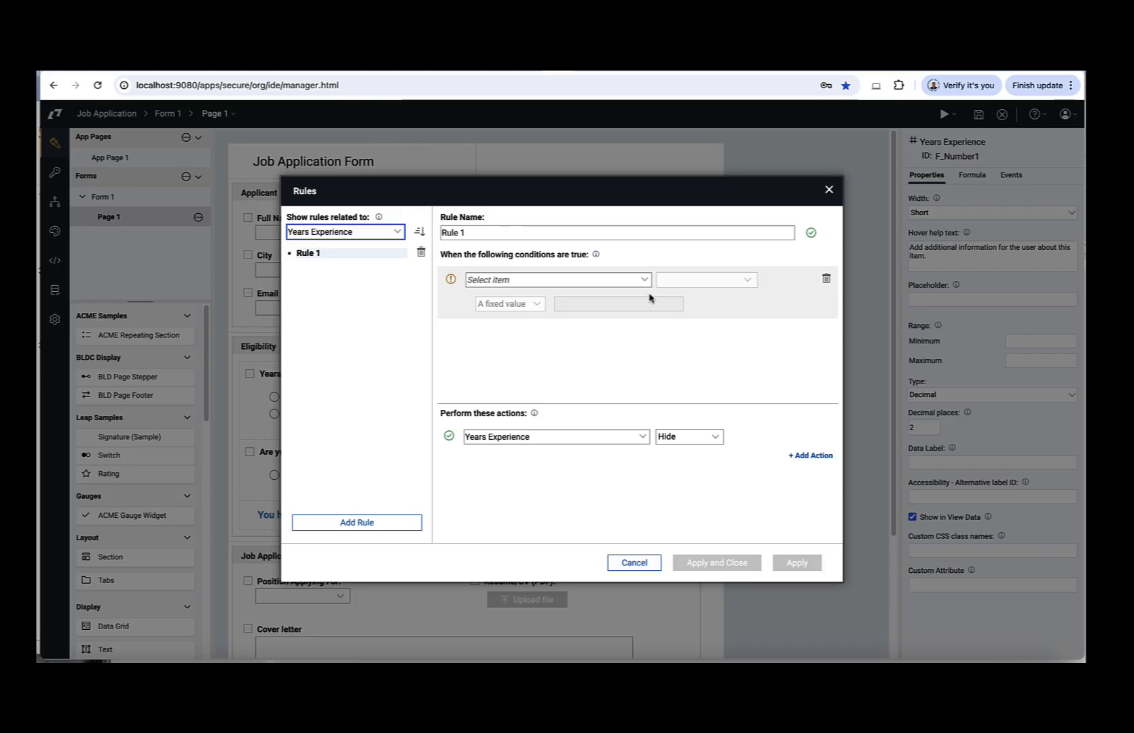
drag(520, 233, 437, 232)
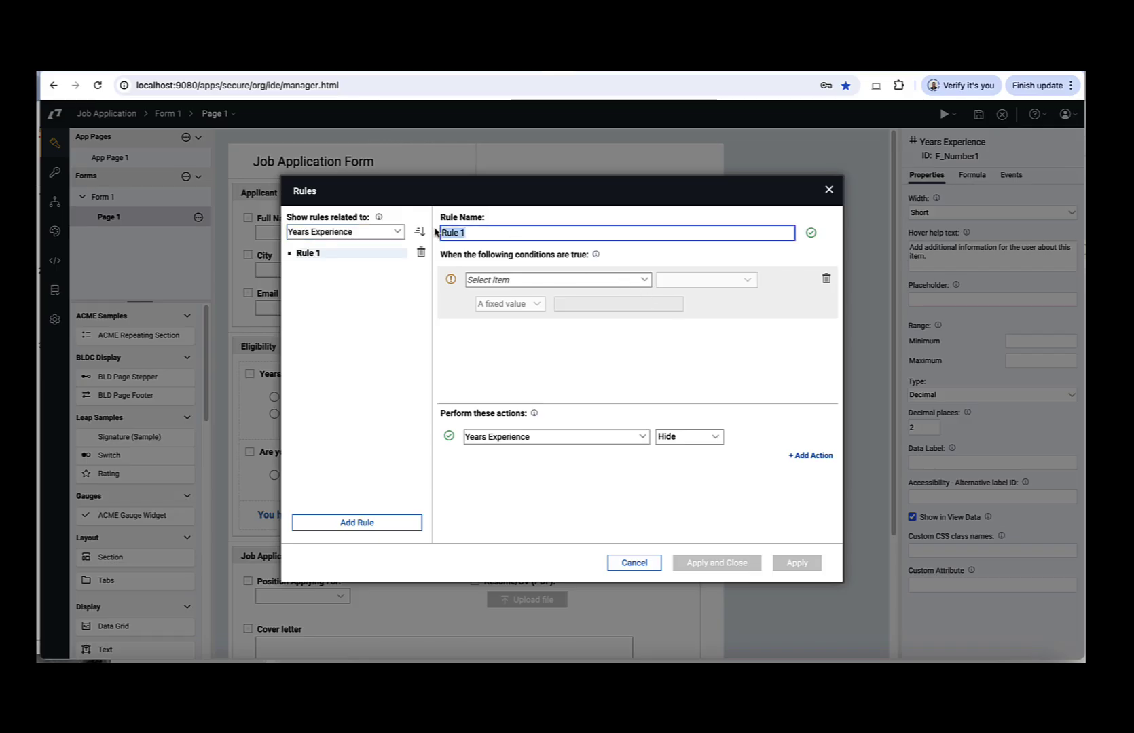
text(Job Eligibility)
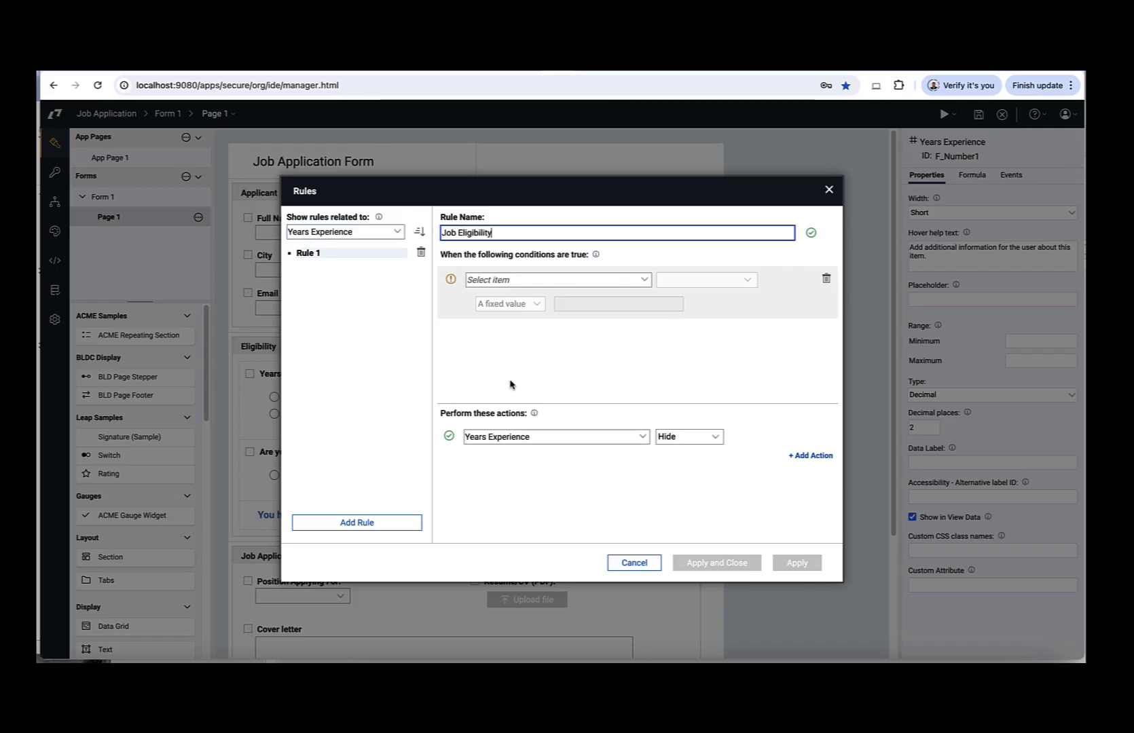
- Set the rule's first condition to Years Experience greater than or equals the fixed value 5
click(643, 282)
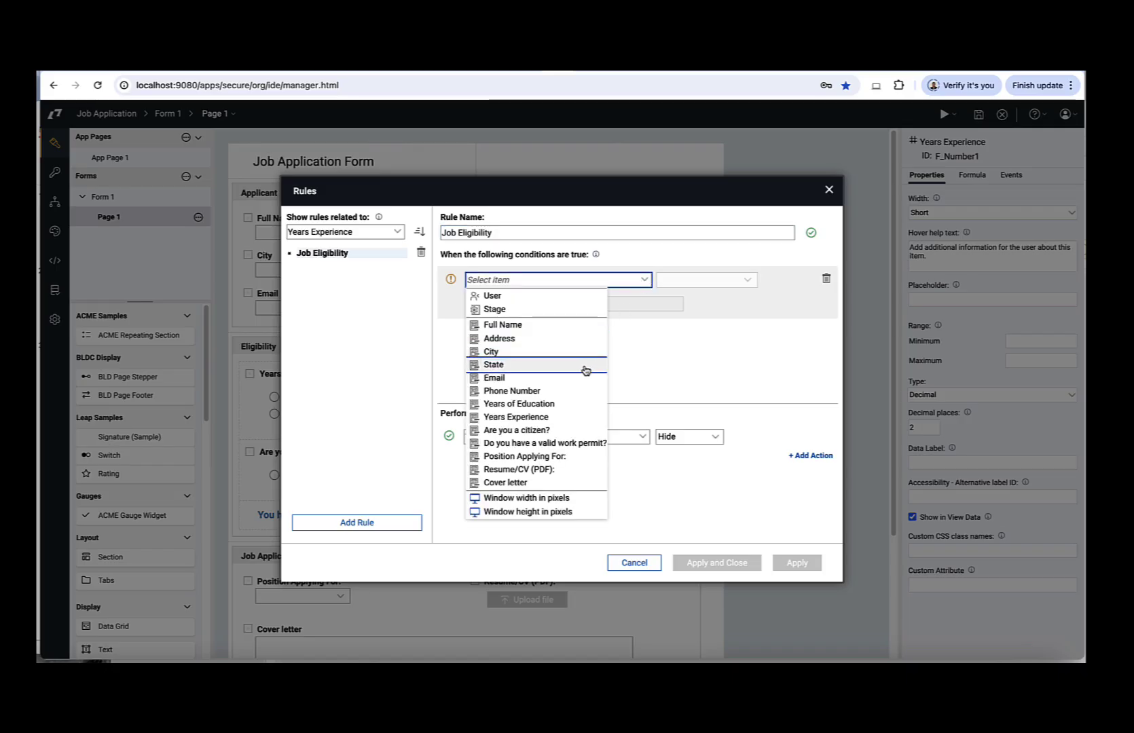
click(558, 418)
click(741, 281)
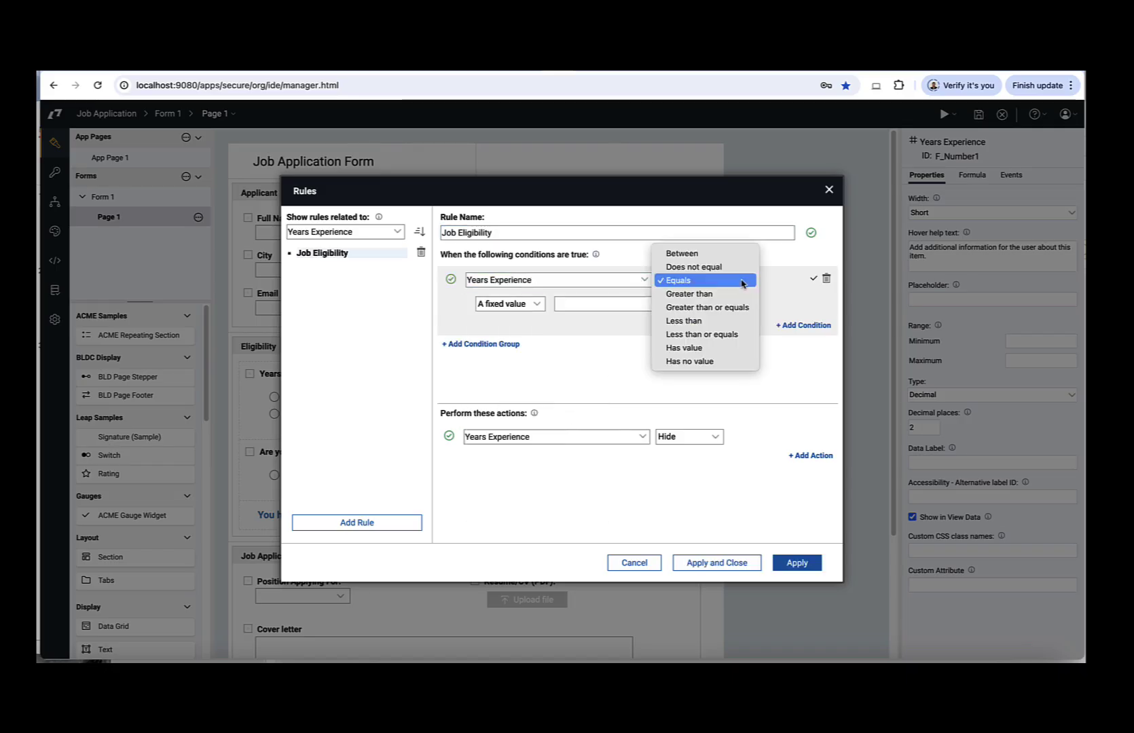
click(734, 307)
click(666, 305)
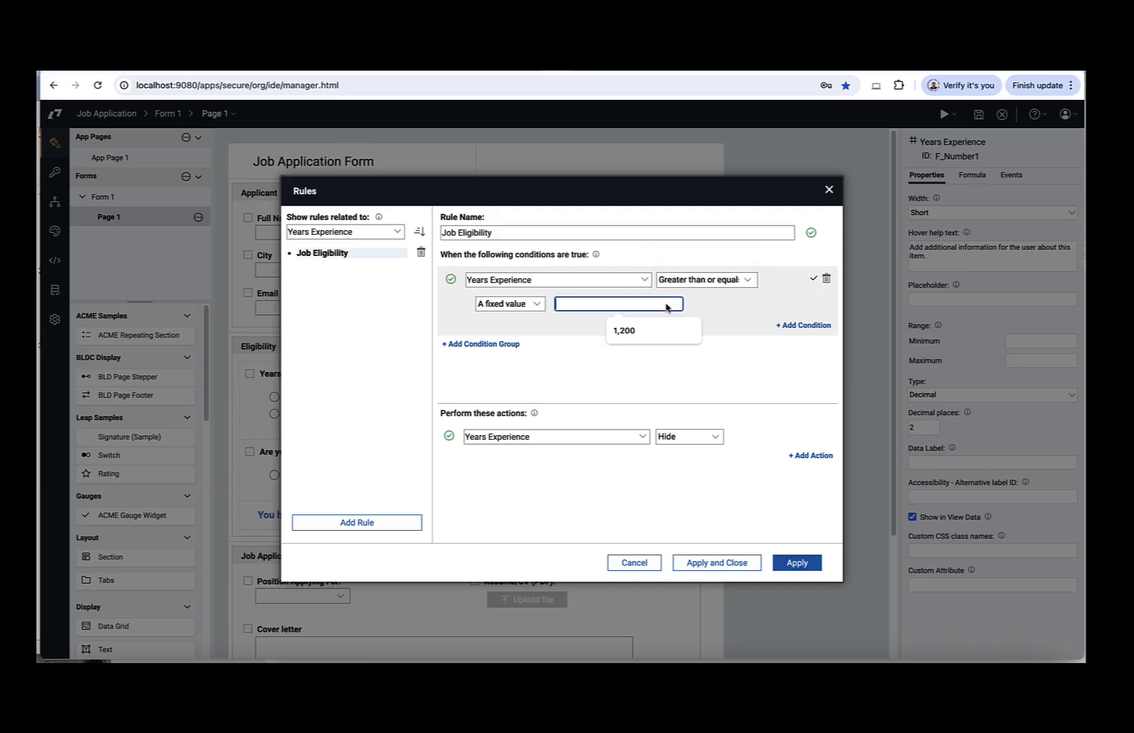
text(5)
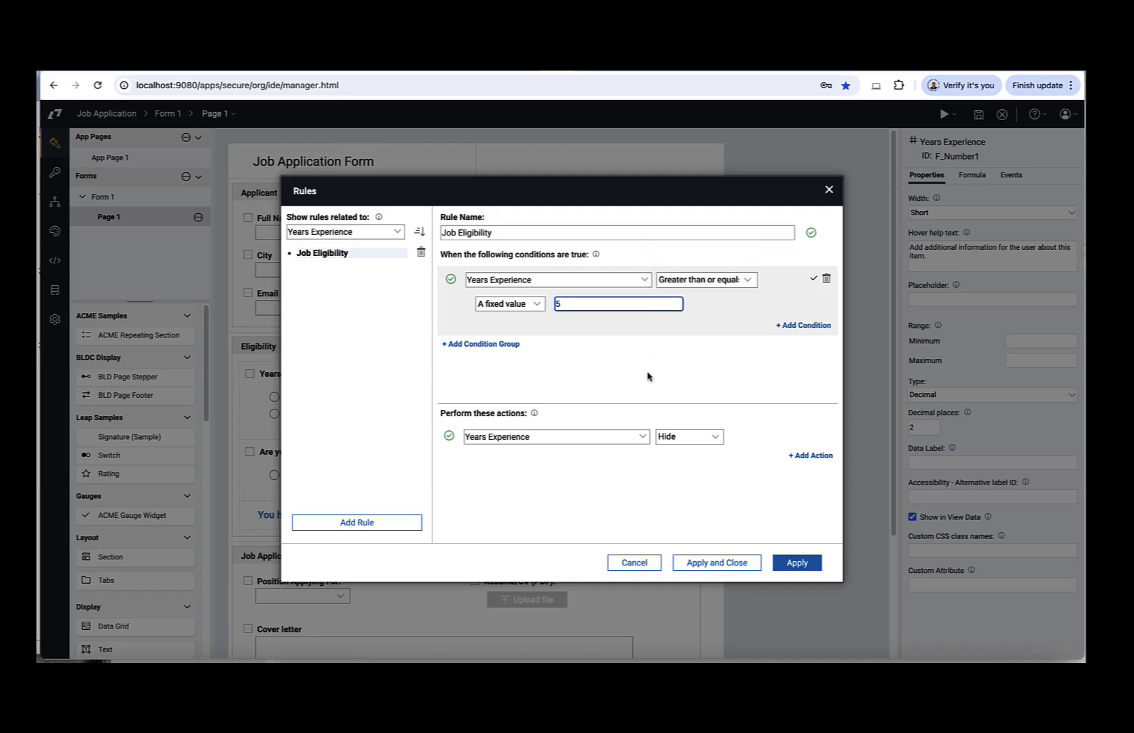
- Add an "At least one is true (OR)" condition requiring Years of Education to equal Bachelors
click(802, 327)
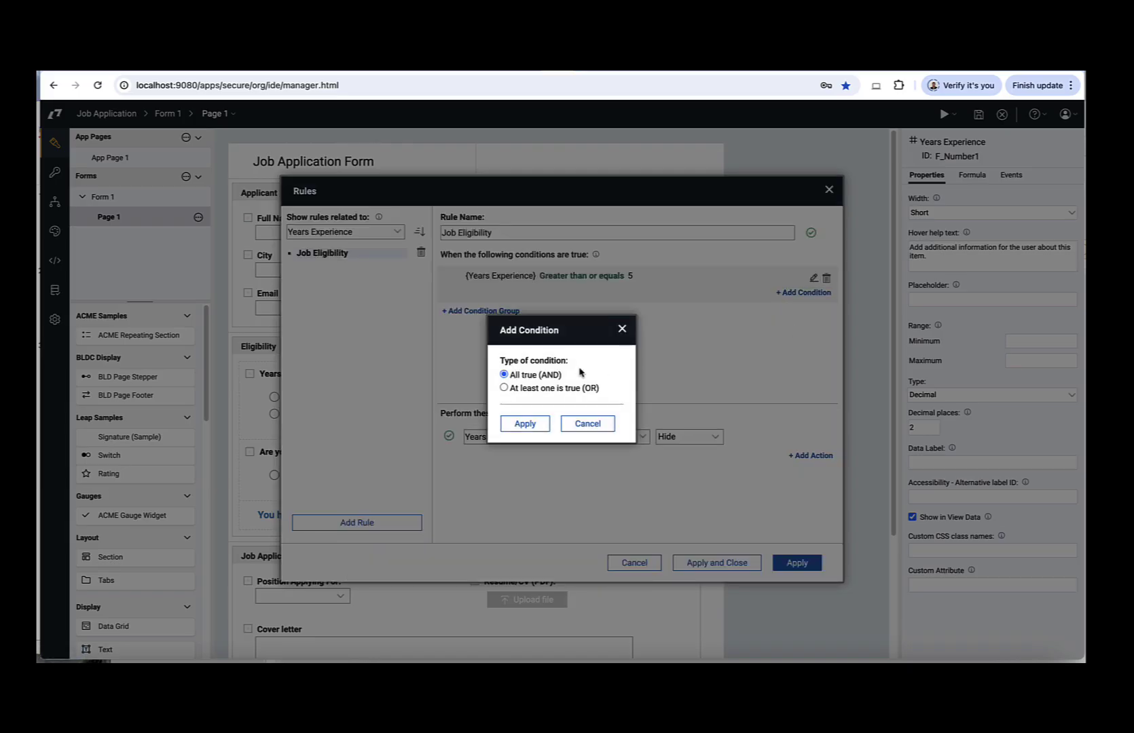
click(561, 389)
click(535, 423)
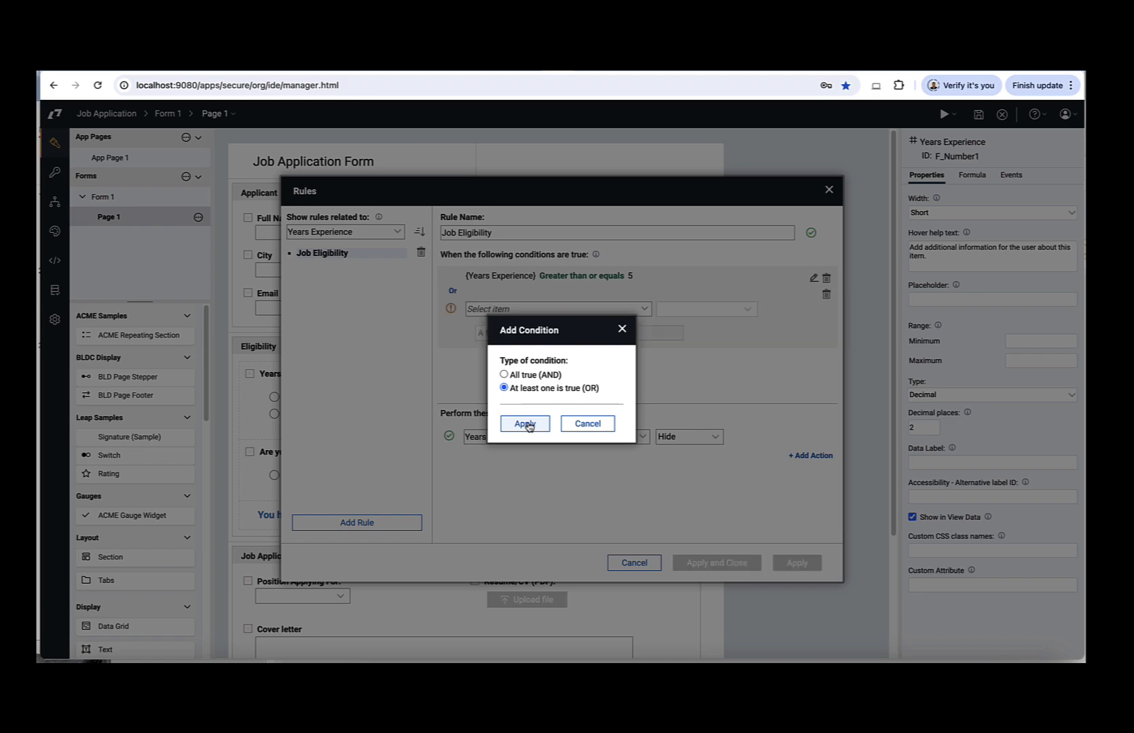
click(644, 310)
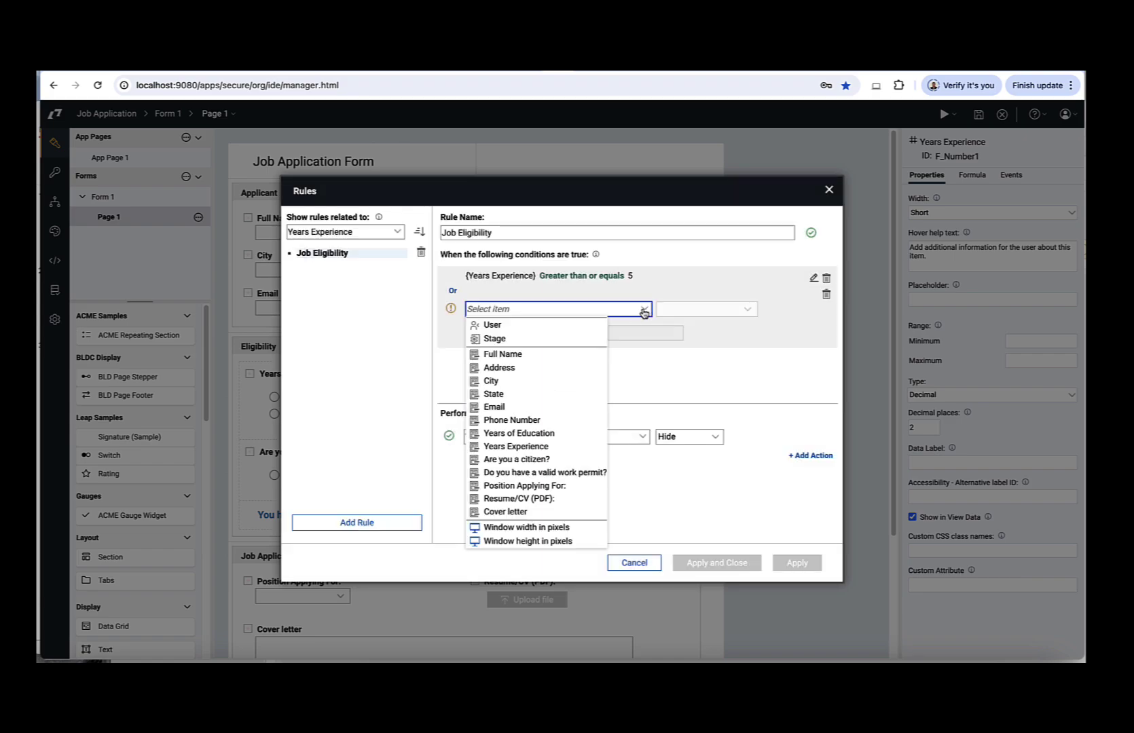
click(568, 433)
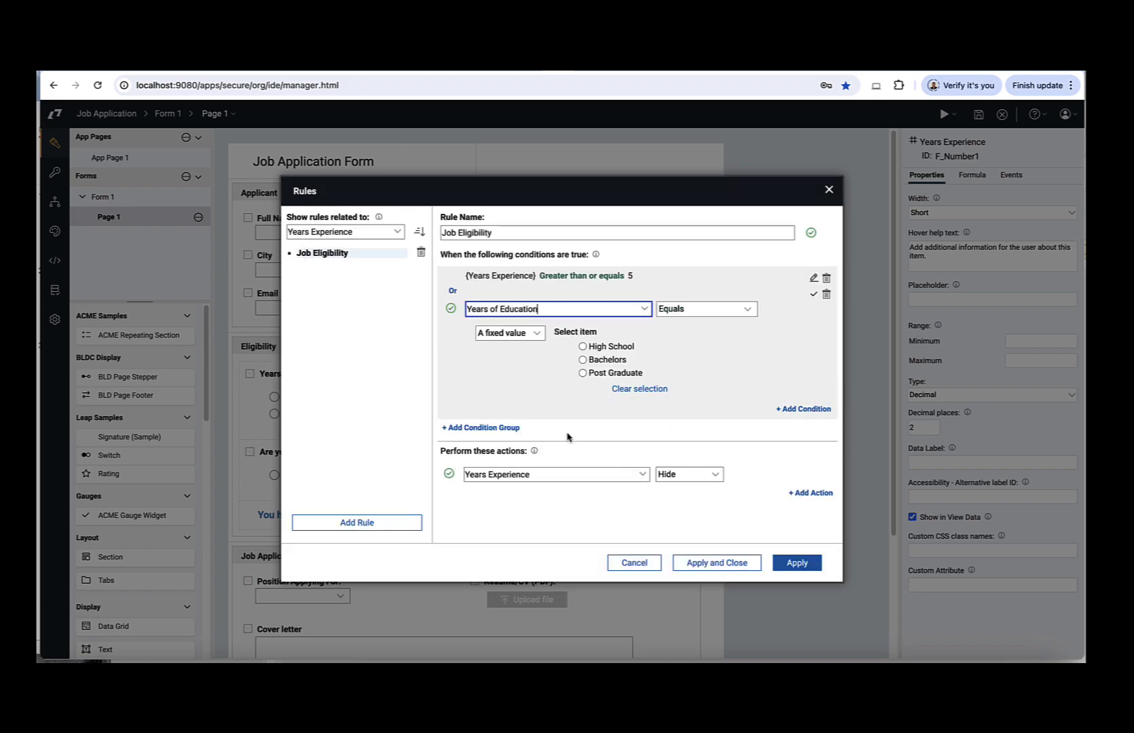
click(584, 360)
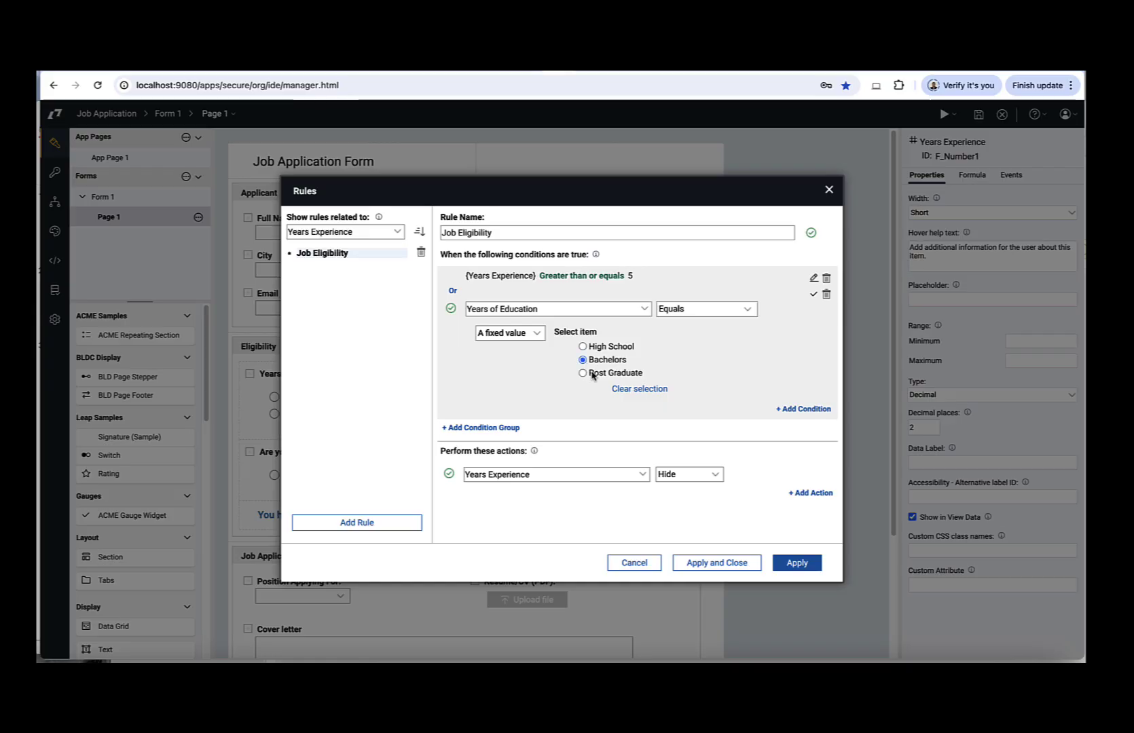
click(813, 294)
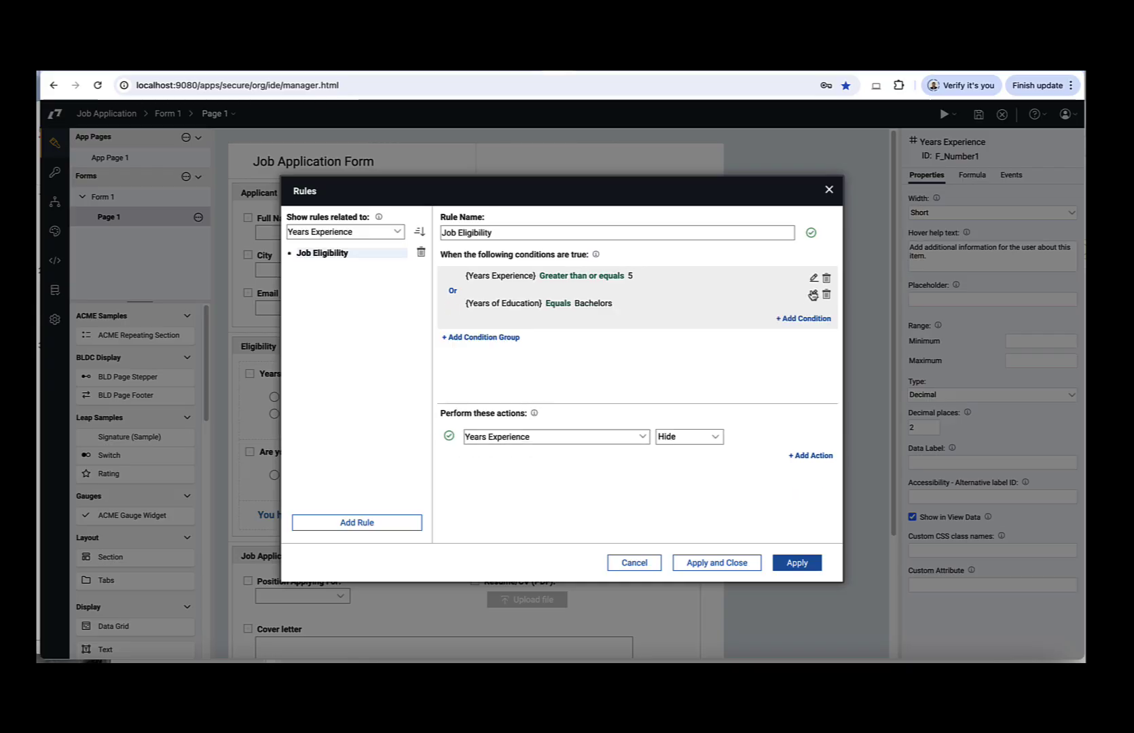
- Add another Or condition to the first group requiring Years of Education to equal Post Graduate
click(804, 318)
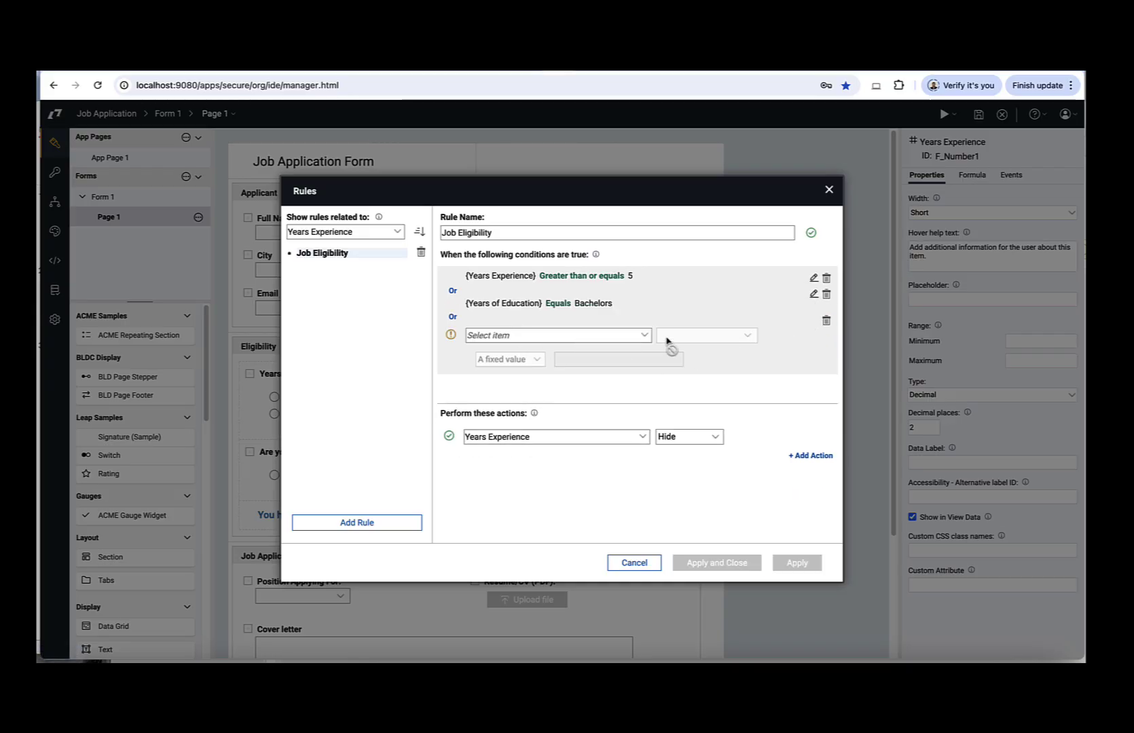
click(645, 335)
click(570, 462)
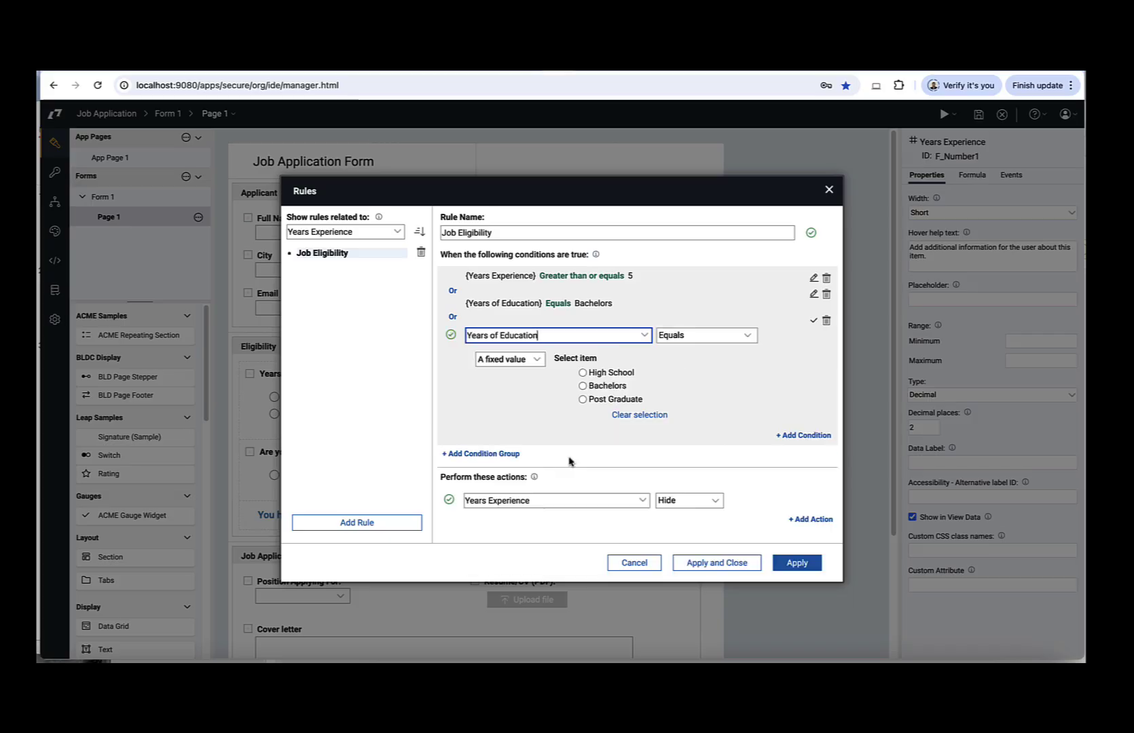
click(582, 400)
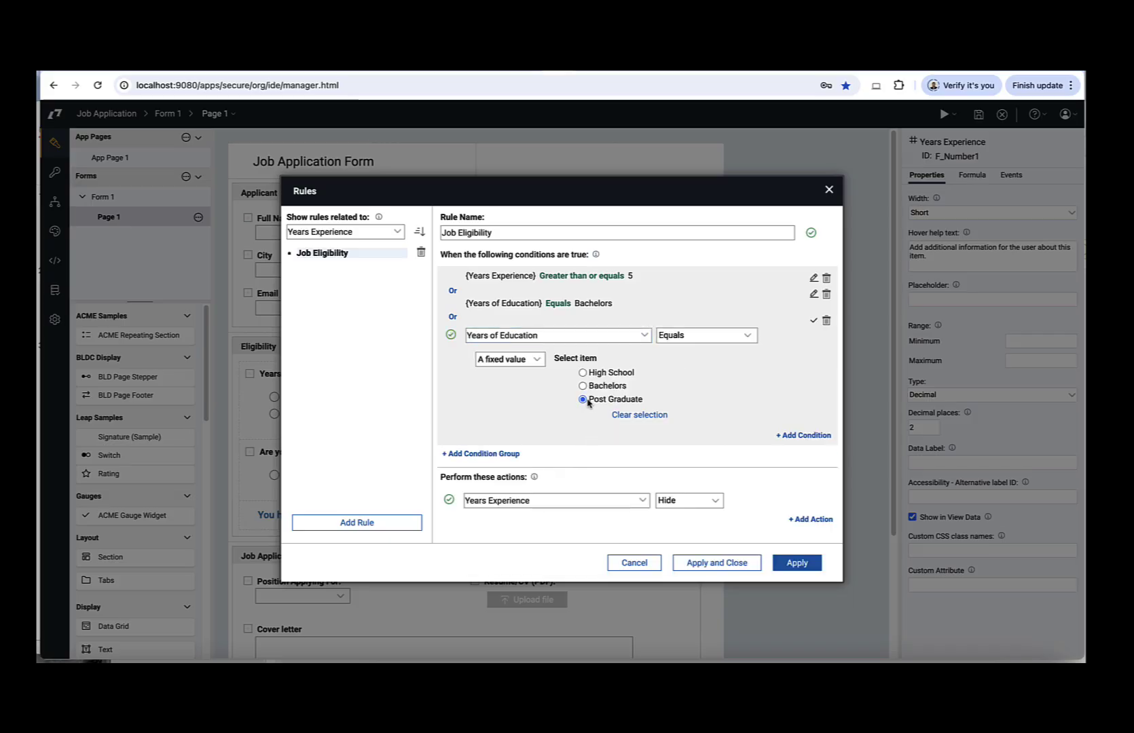
click(813, 321)
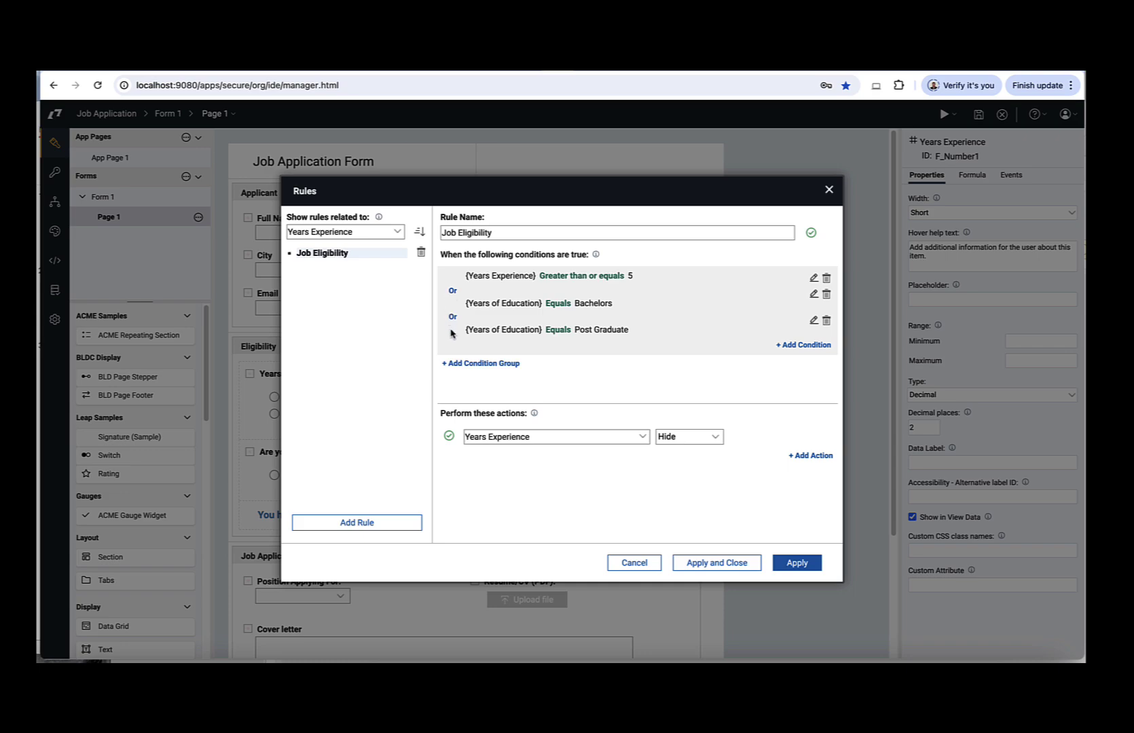
- Add a second condition group requiring "Are you a citizen?" to equal Yes
click(454, 366)
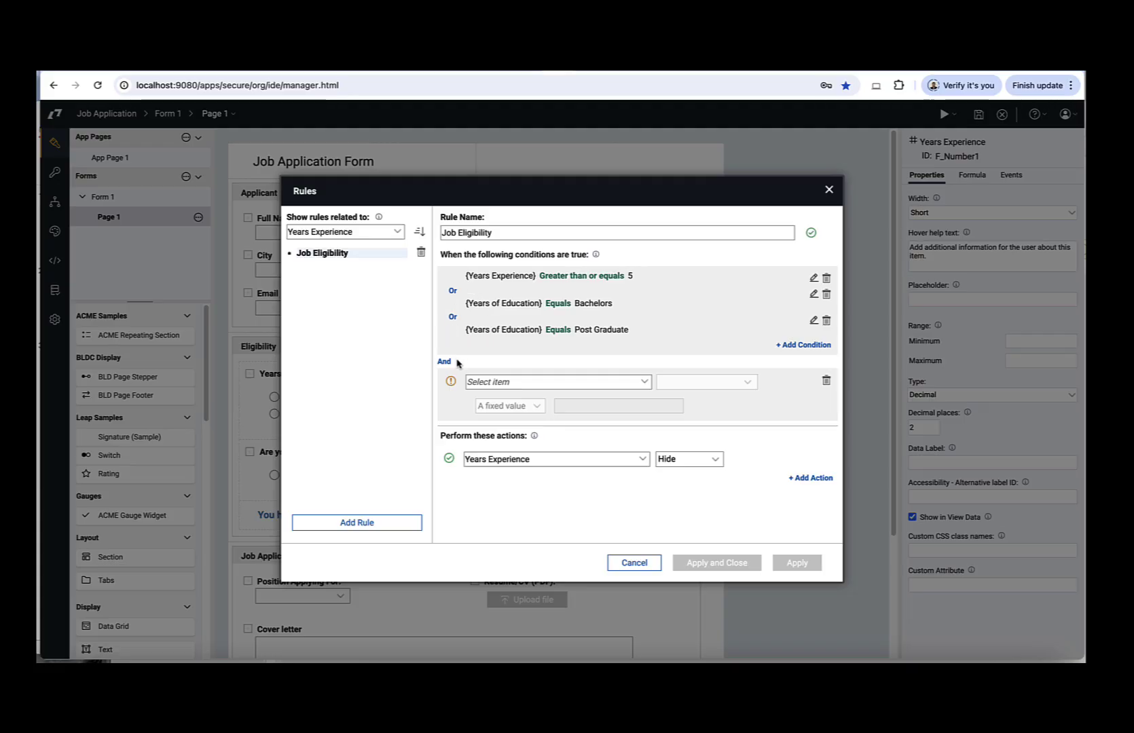
click(643, 384)
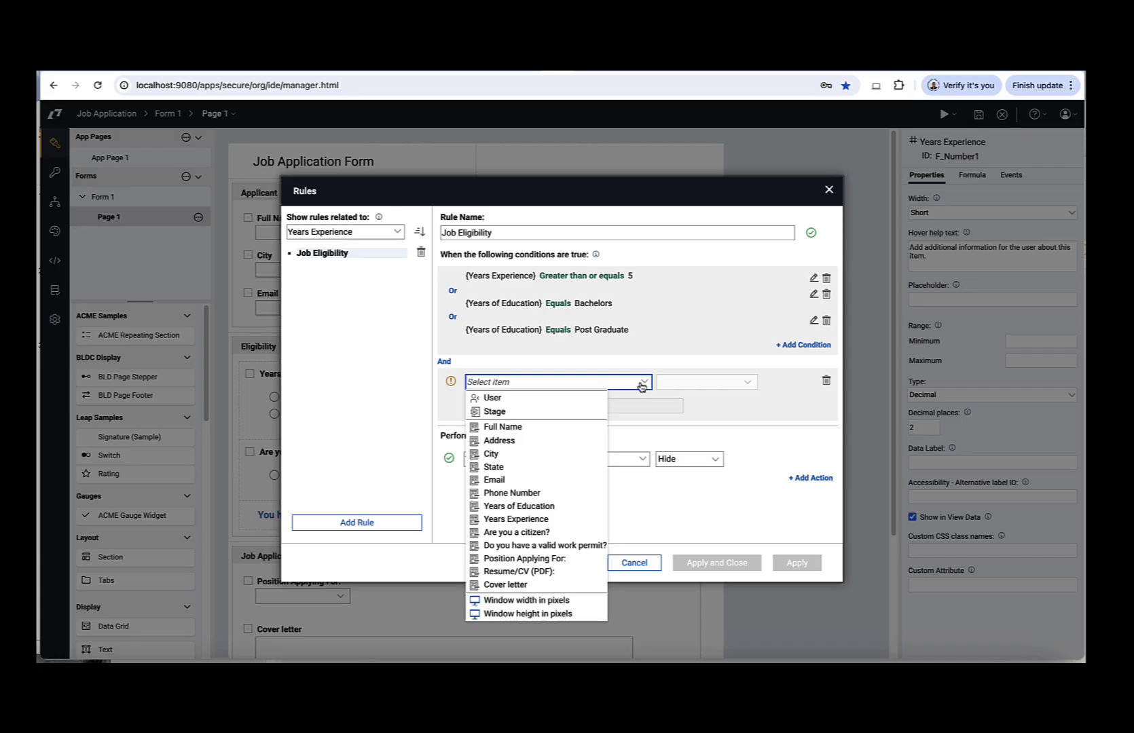
click(541, 532)
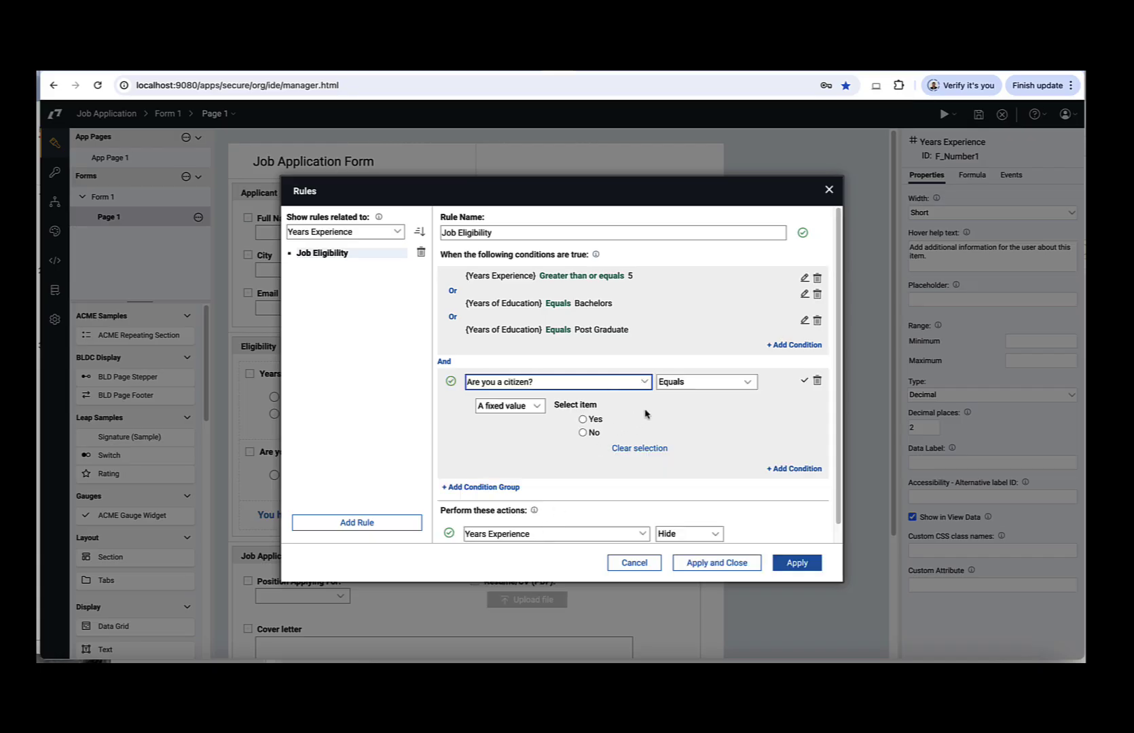
click(583, 419)
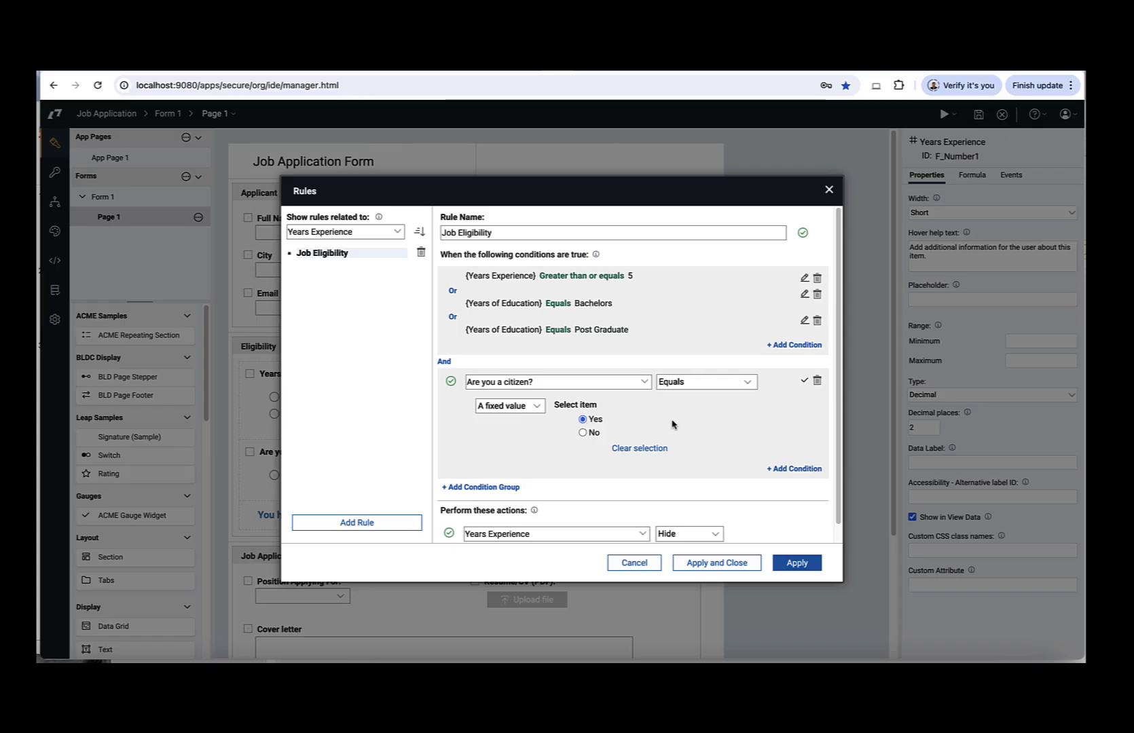
click(804, 381)
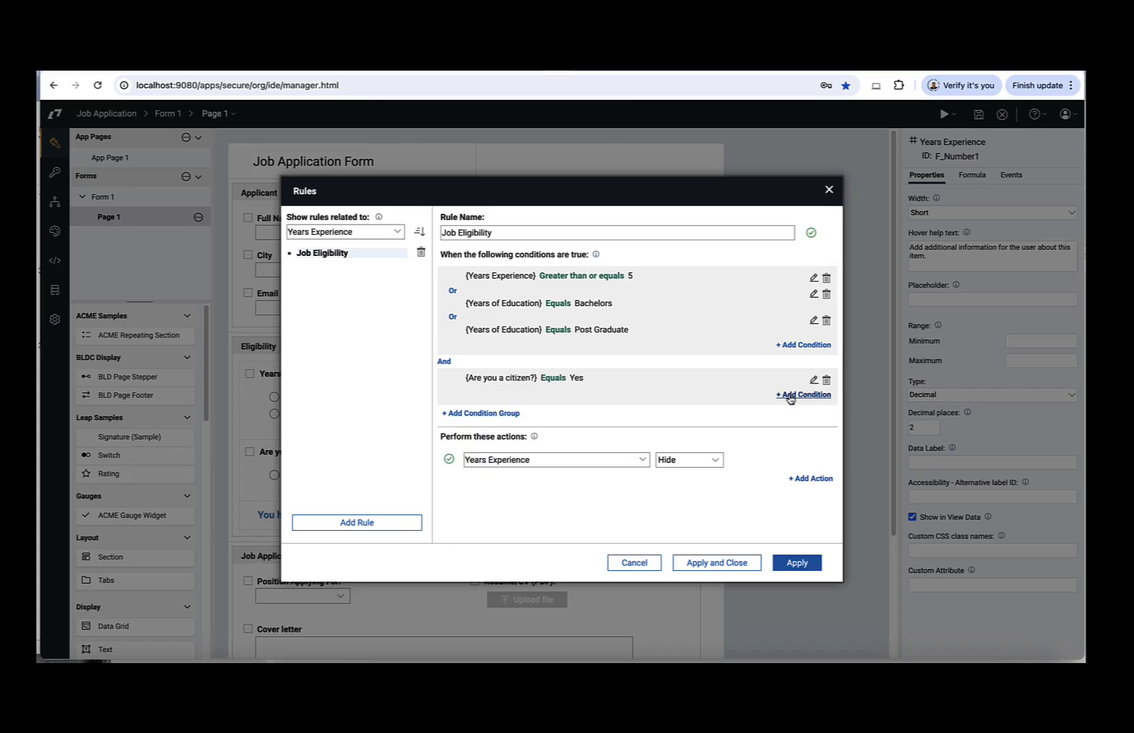
- Add an Or condition to the citizen group requiring "Do you have a valid work permit?" to equal Yes
click(789, 396)
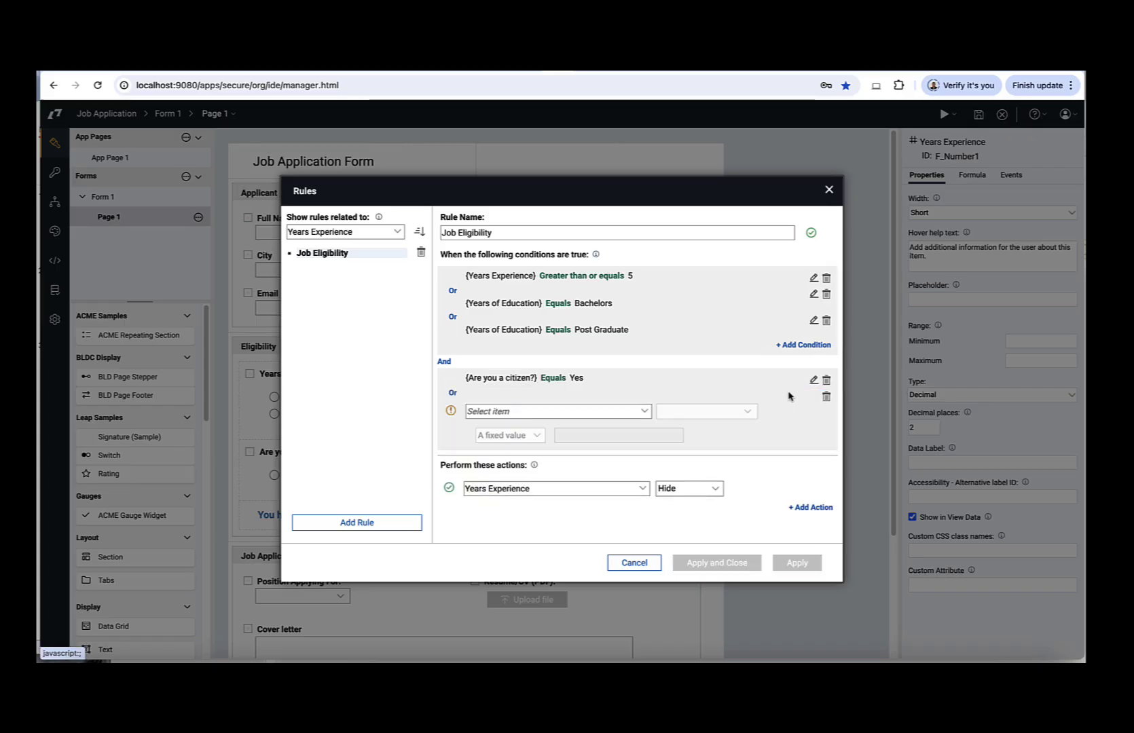
click(643, 410)
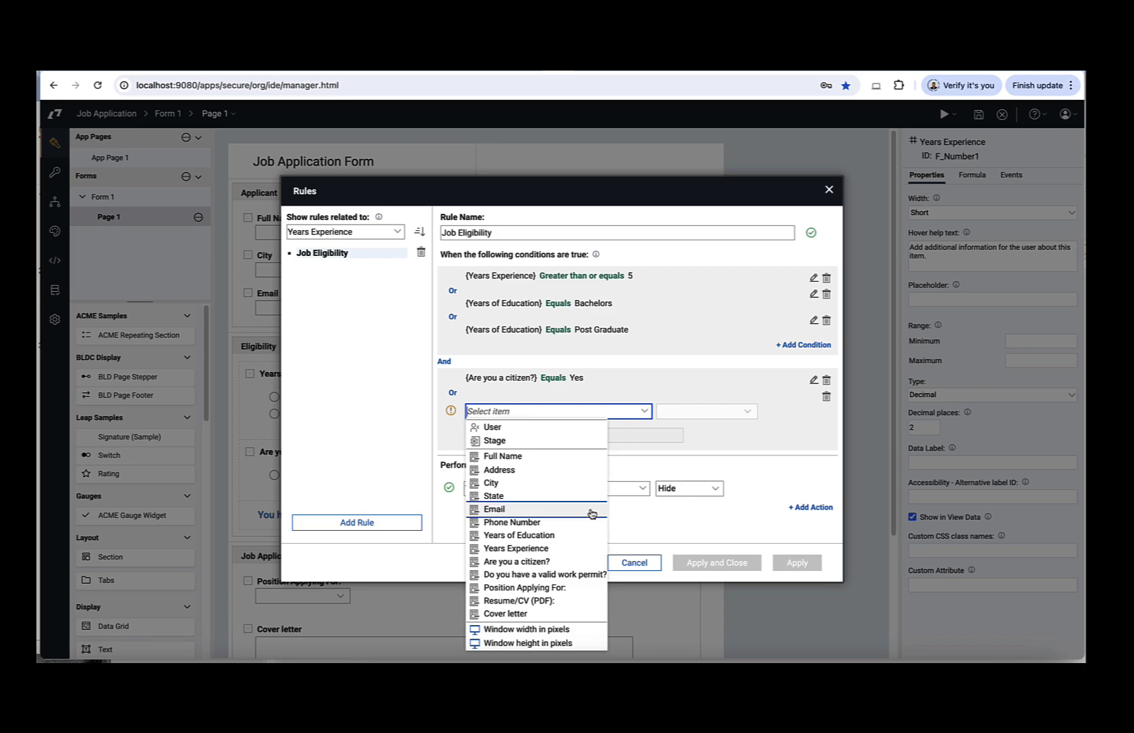
click(589, 575)
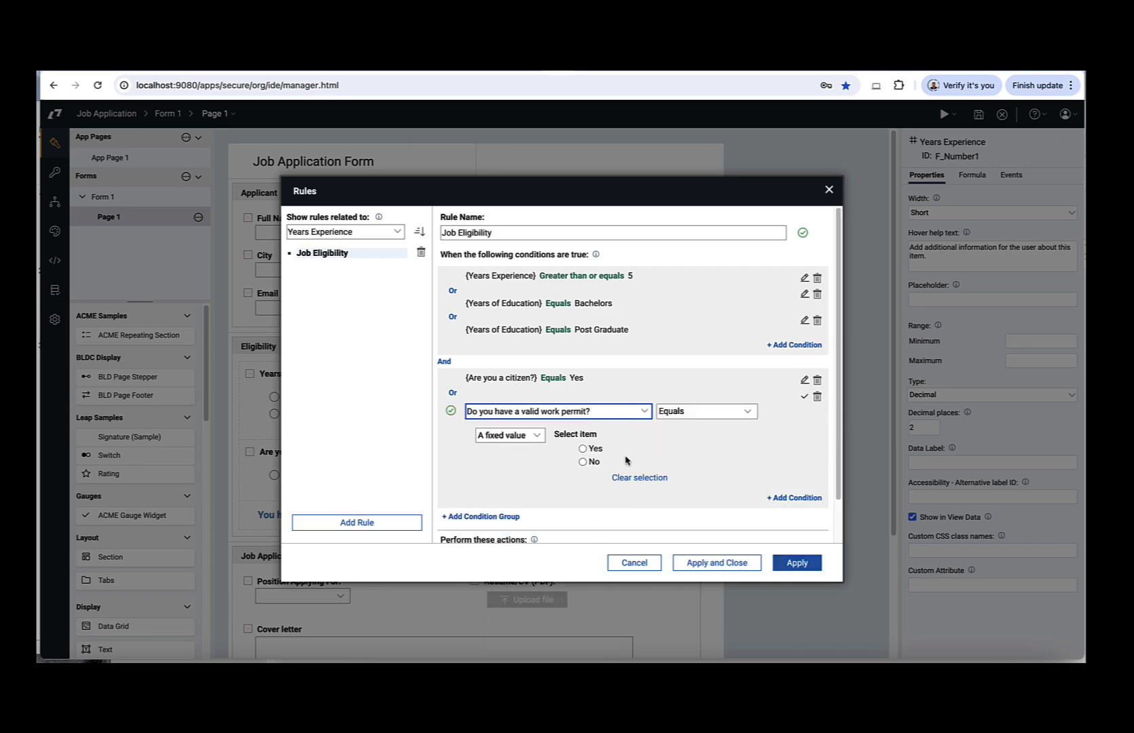
click(583, 449)
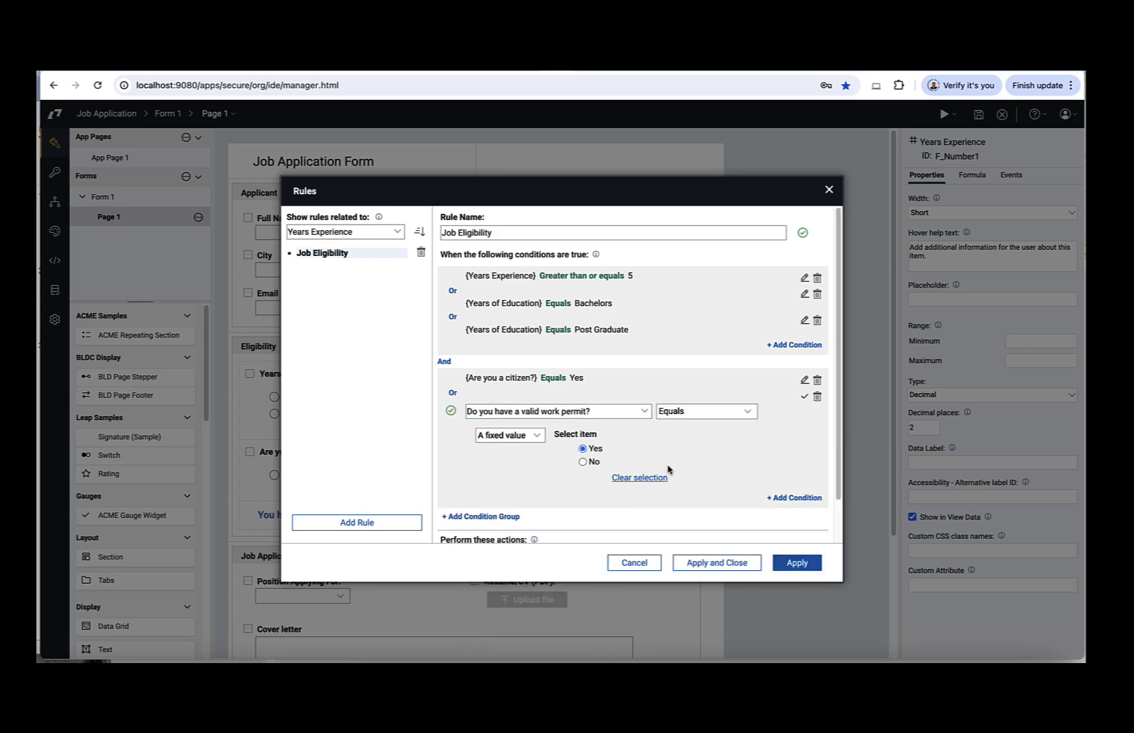
click(804, 396)
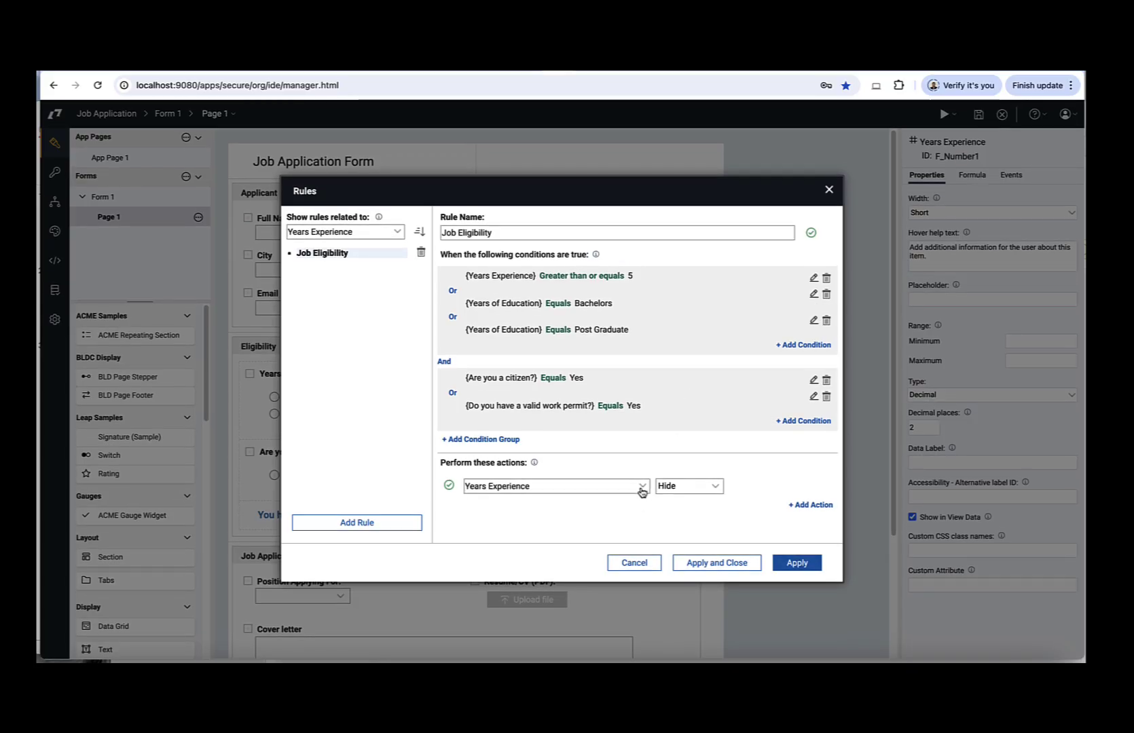
- Set the rule's first action to show the F_TextEligibility item
click(641, 490)
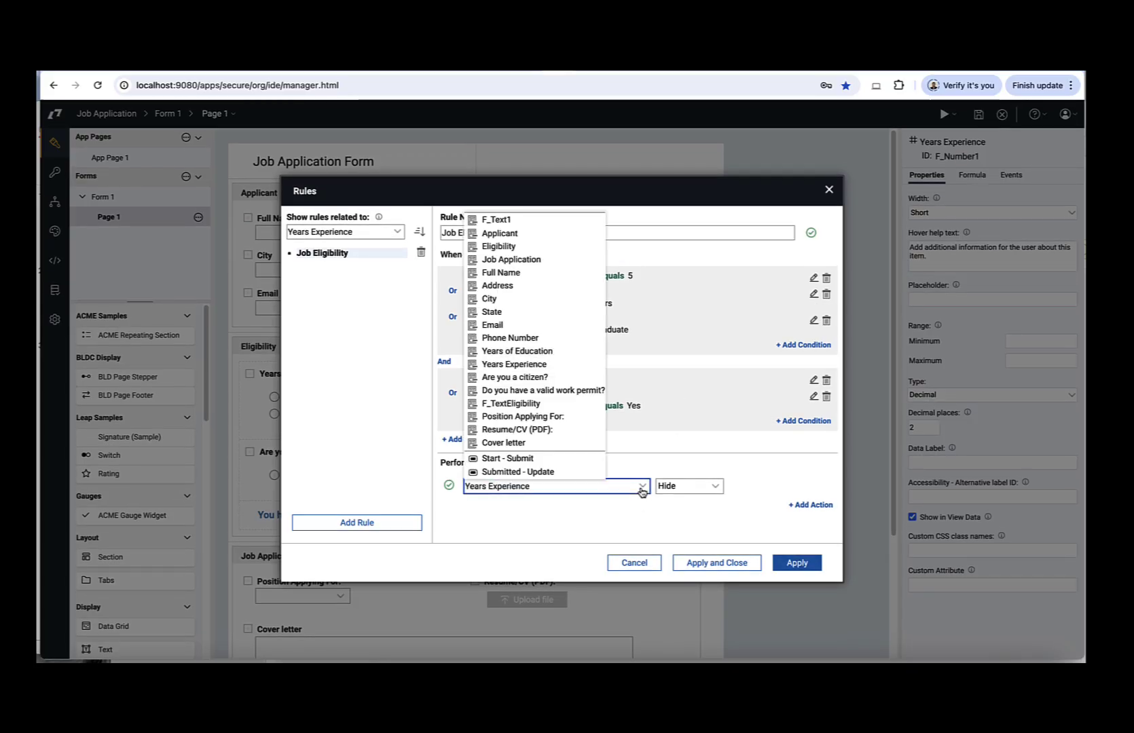
click(535, 407)
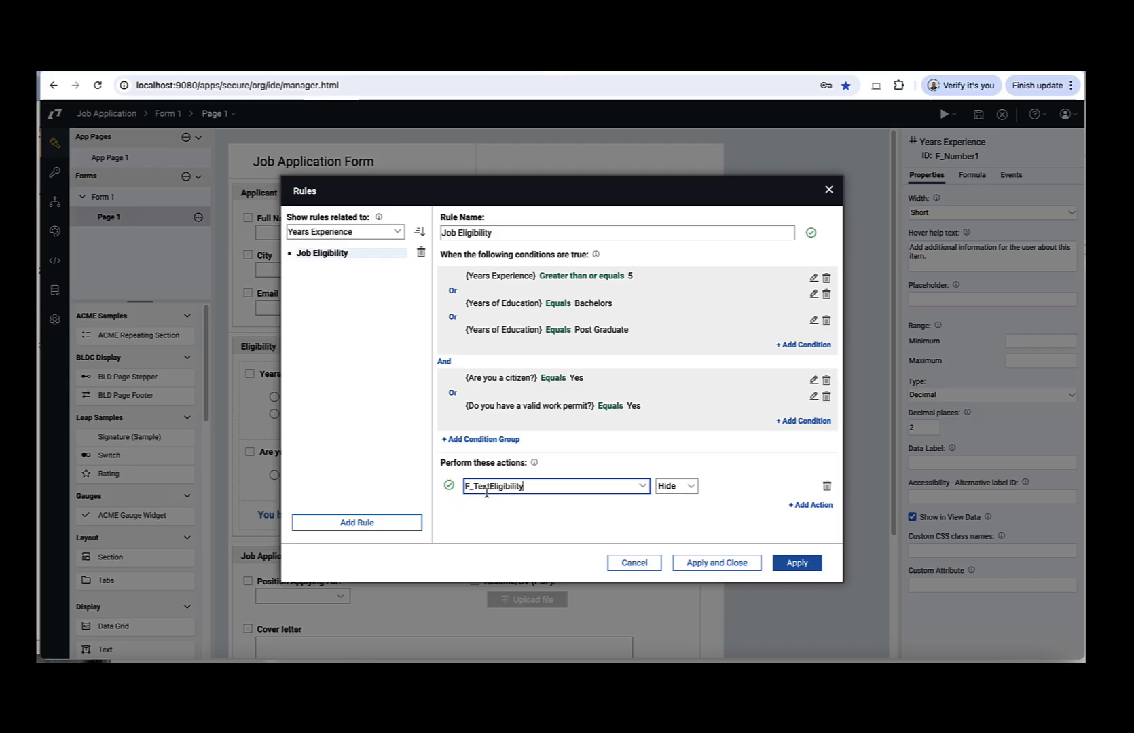
click(688, 486)
click(676, 486)
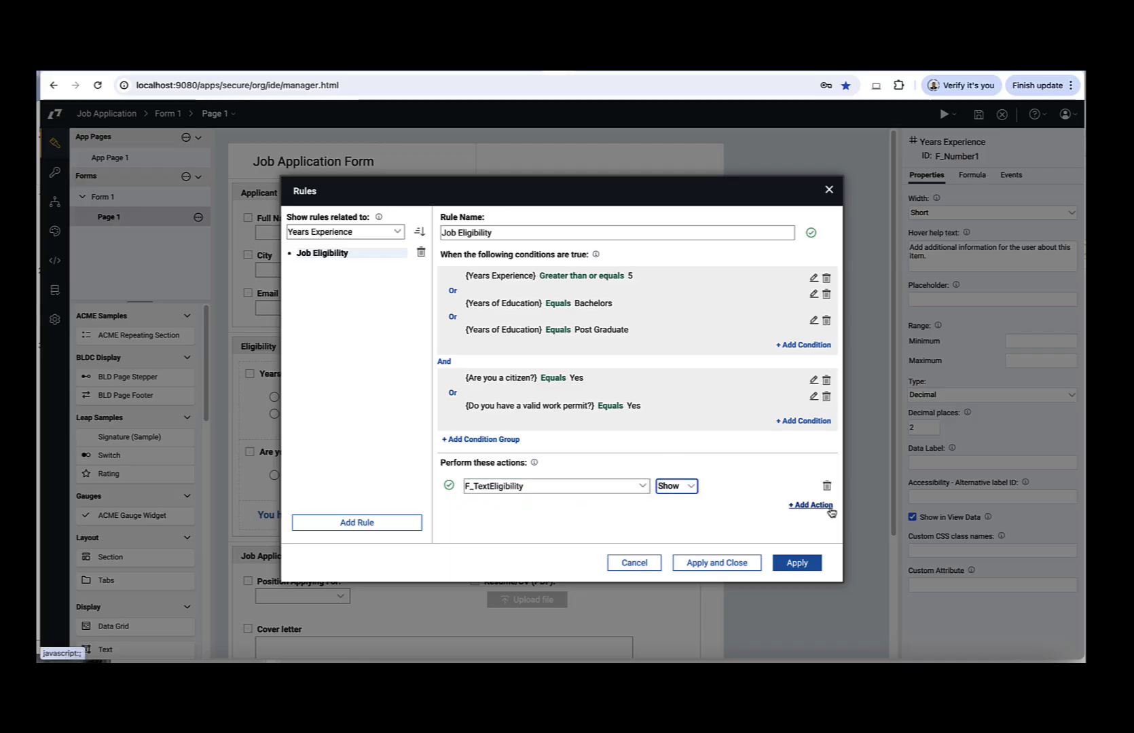
- Add a second action that shows the Job Application section, and apply and close the rule
click(815, 505)
click(643, 511)
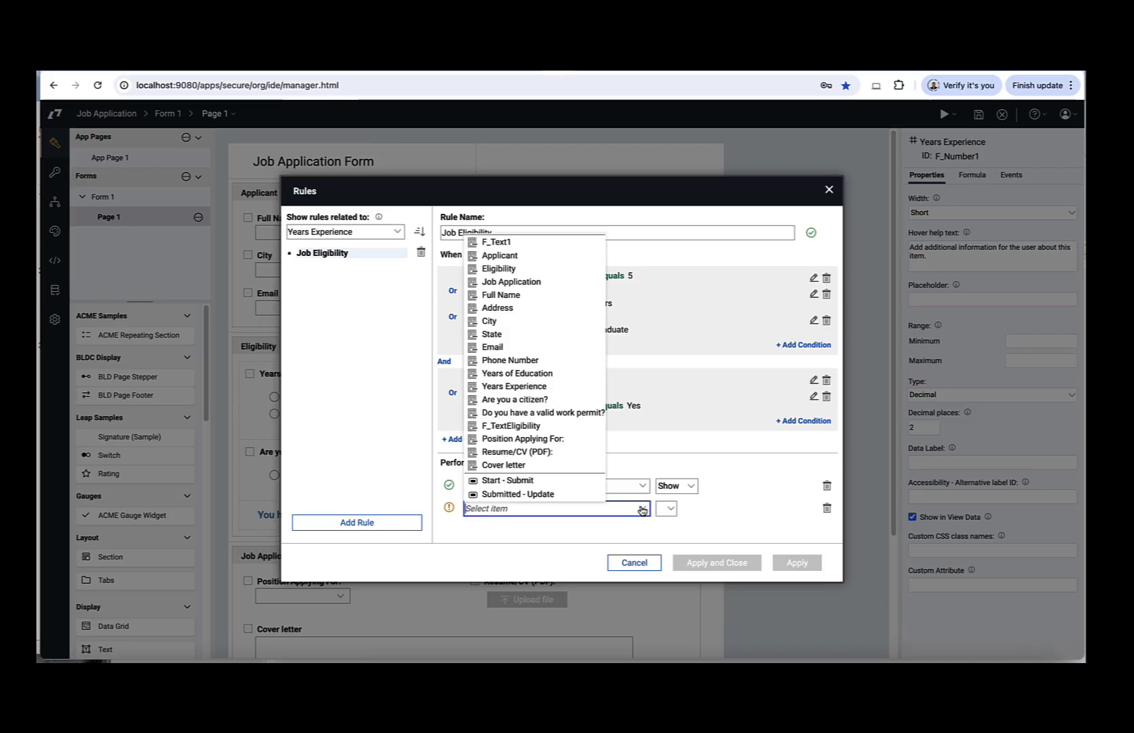
click(519, 282)
click(686, 510)
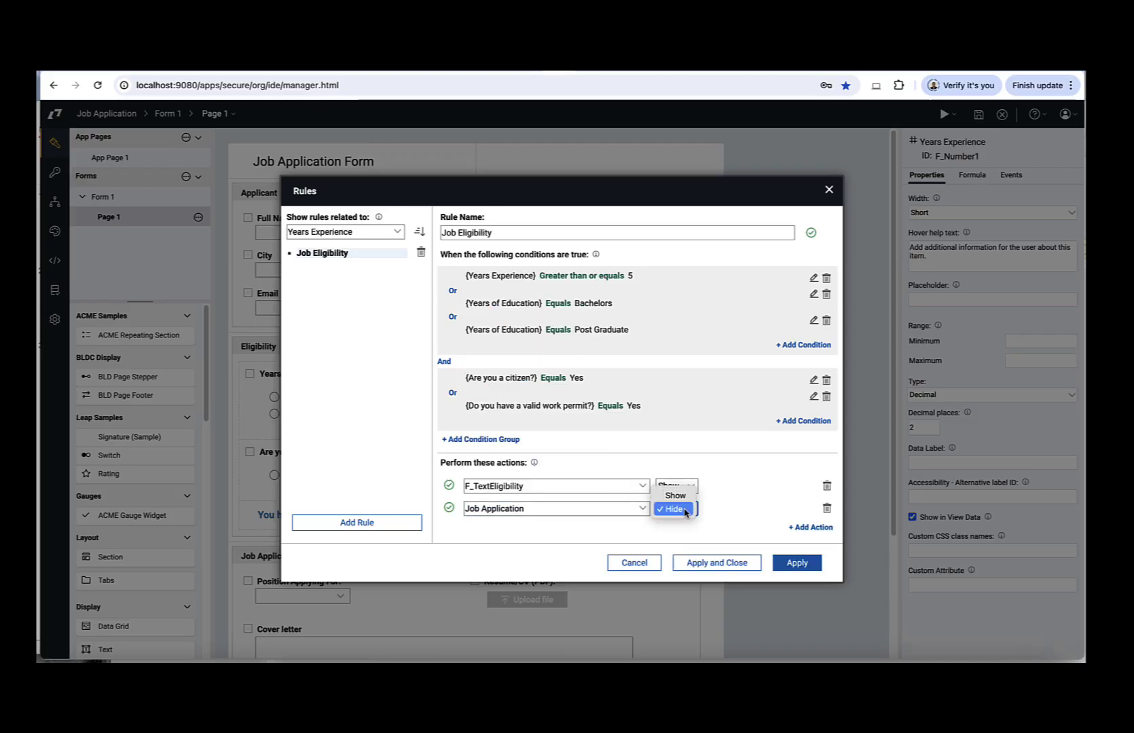
click(681, 496)
click(719, 563)
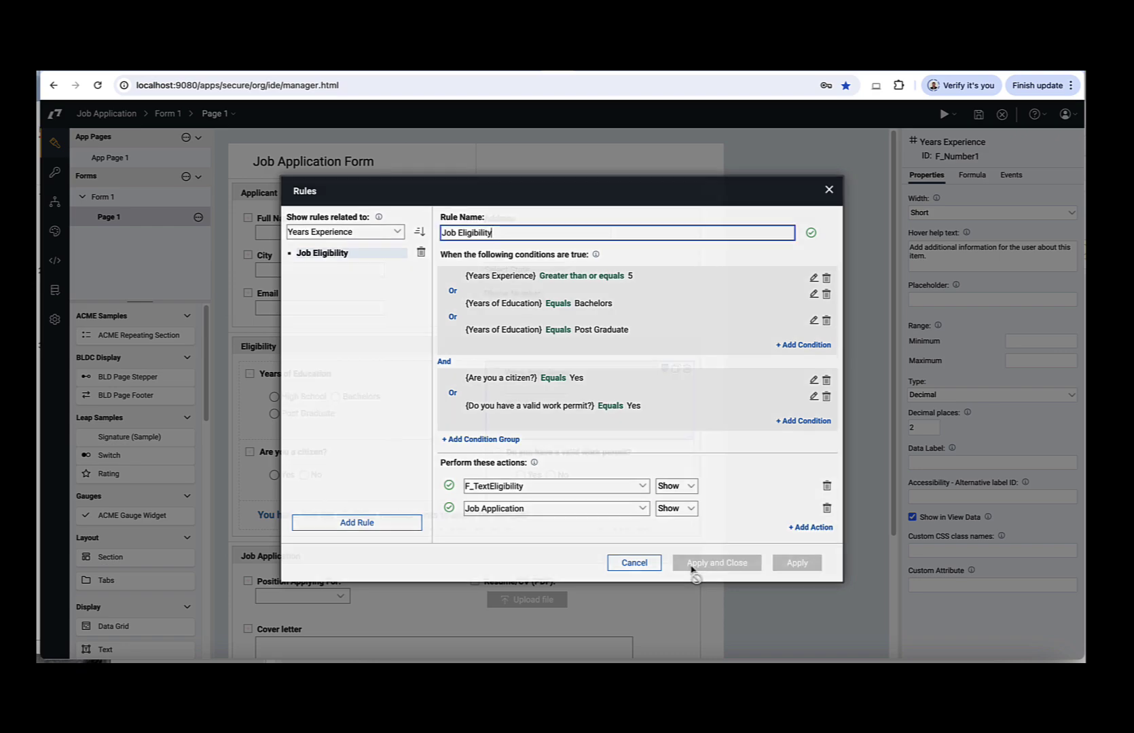
- Save the application and preview Form 1
click(978, 116)
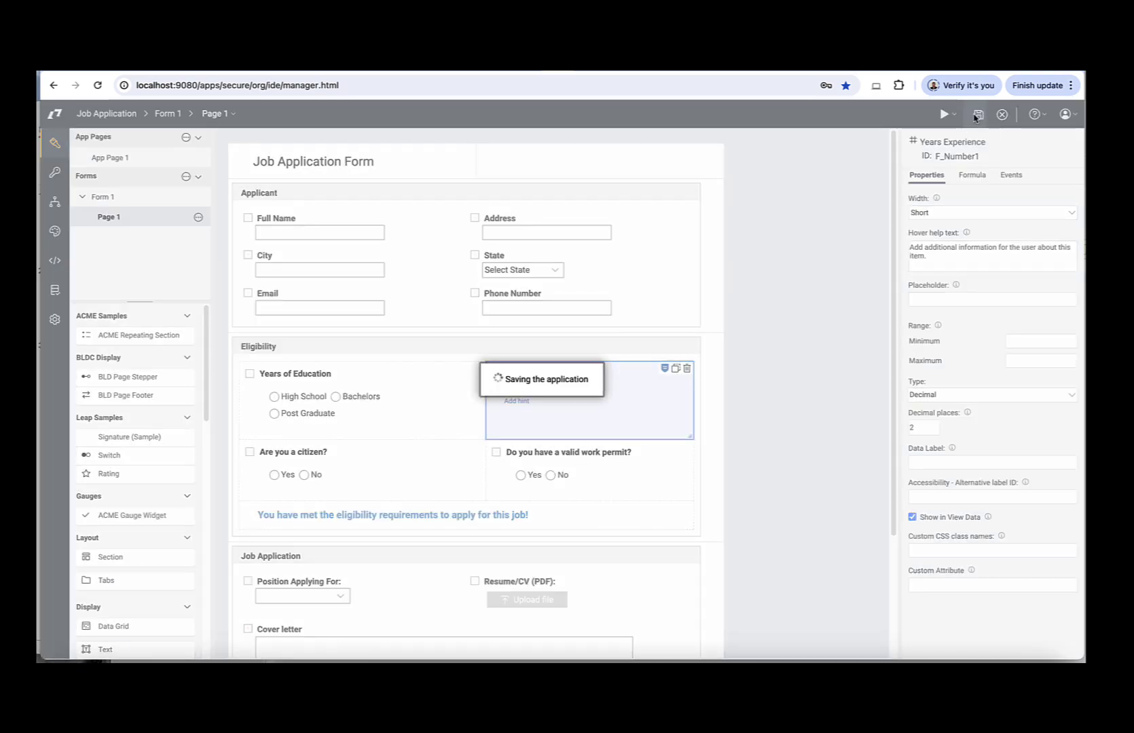
click(948, 116)
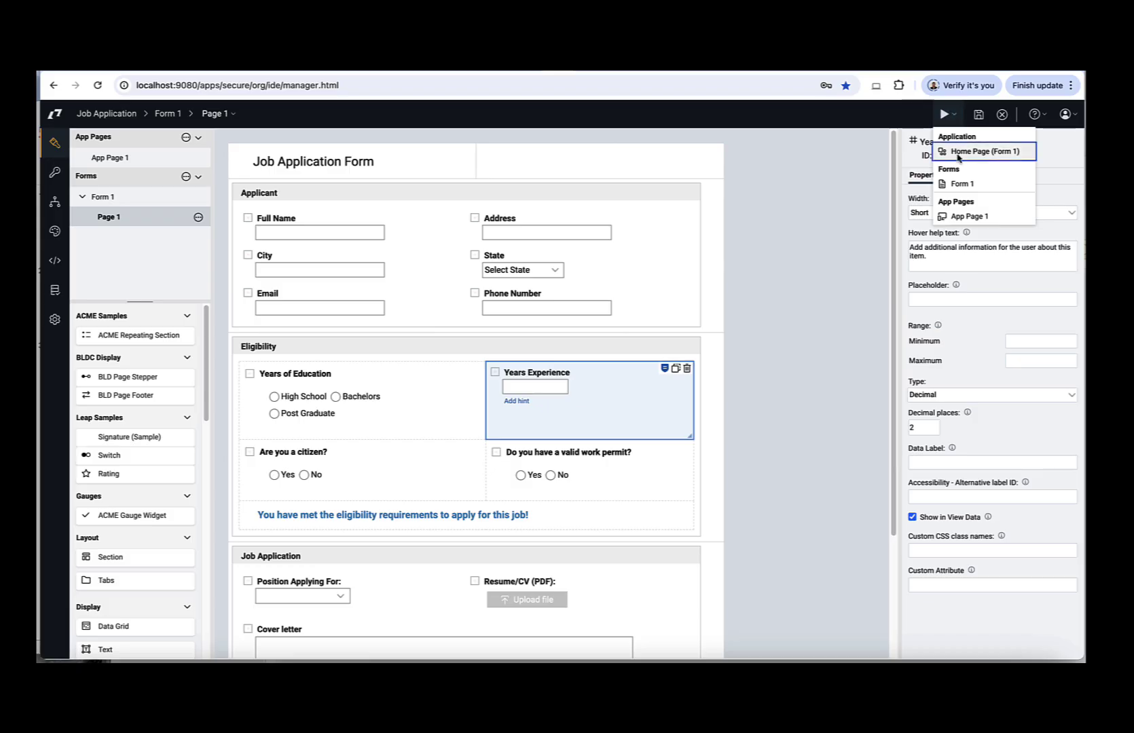
click(946, 185)
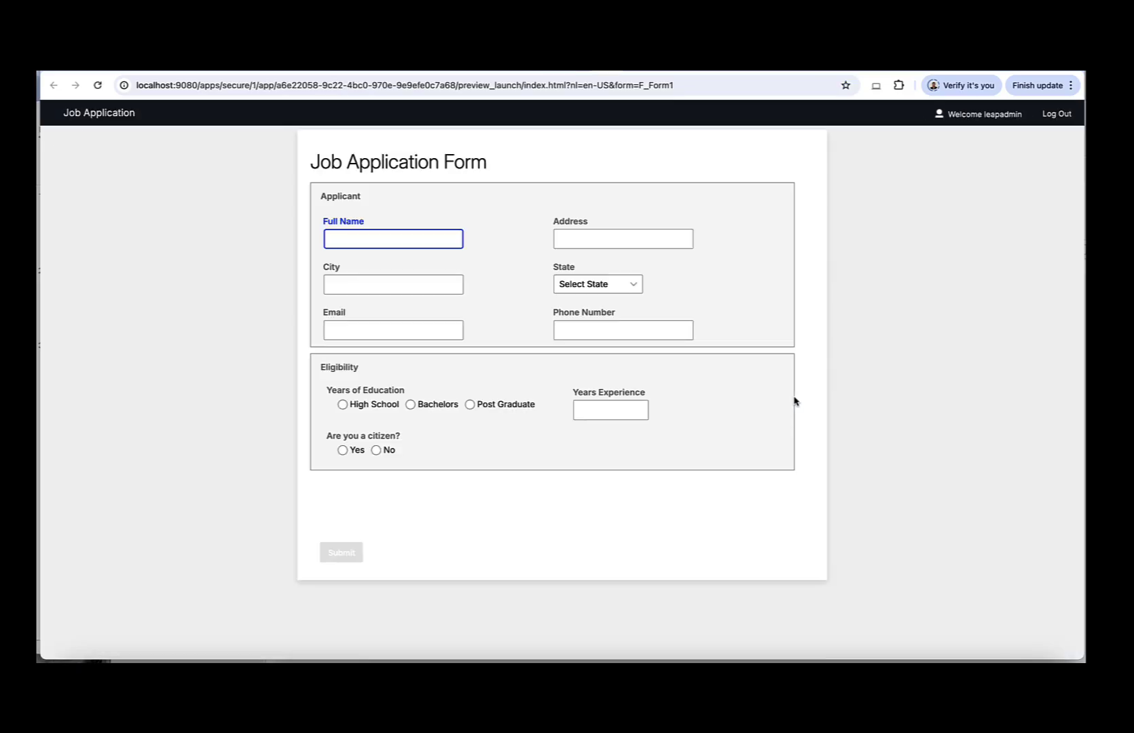
- Test the eligibility section with High School education, 2 years of experience, no citizenship and no valid work permit
click(343, 405)
click(608, 420)
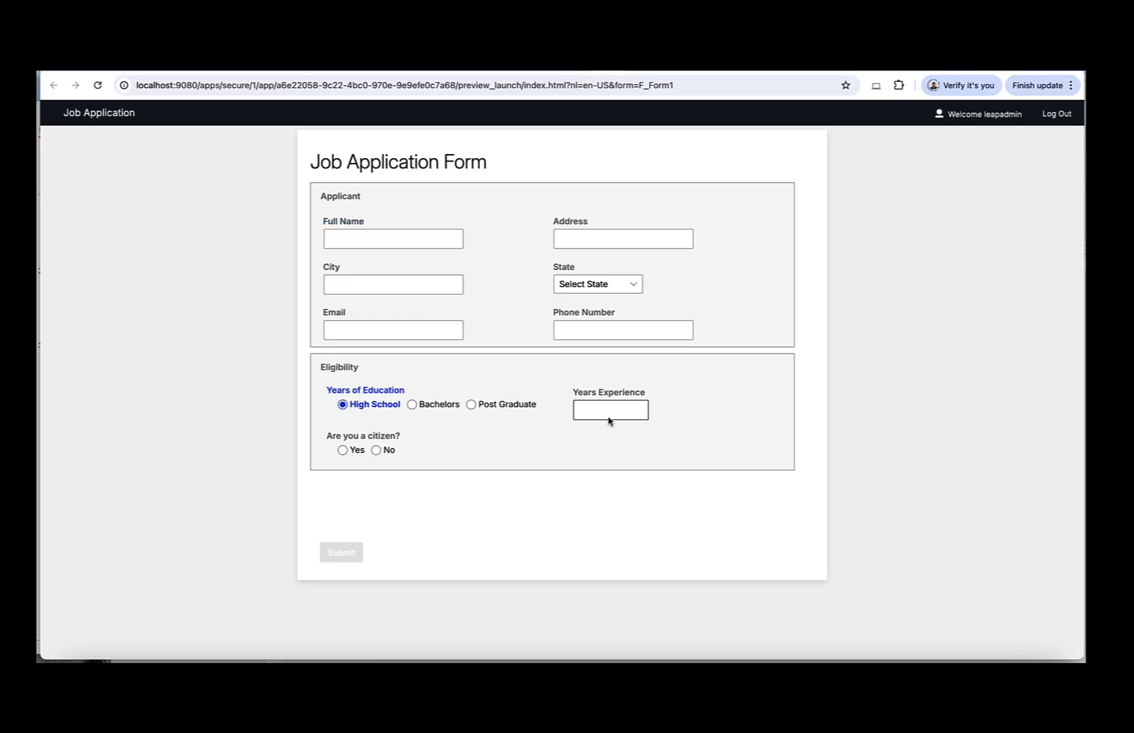
click(622, 506)
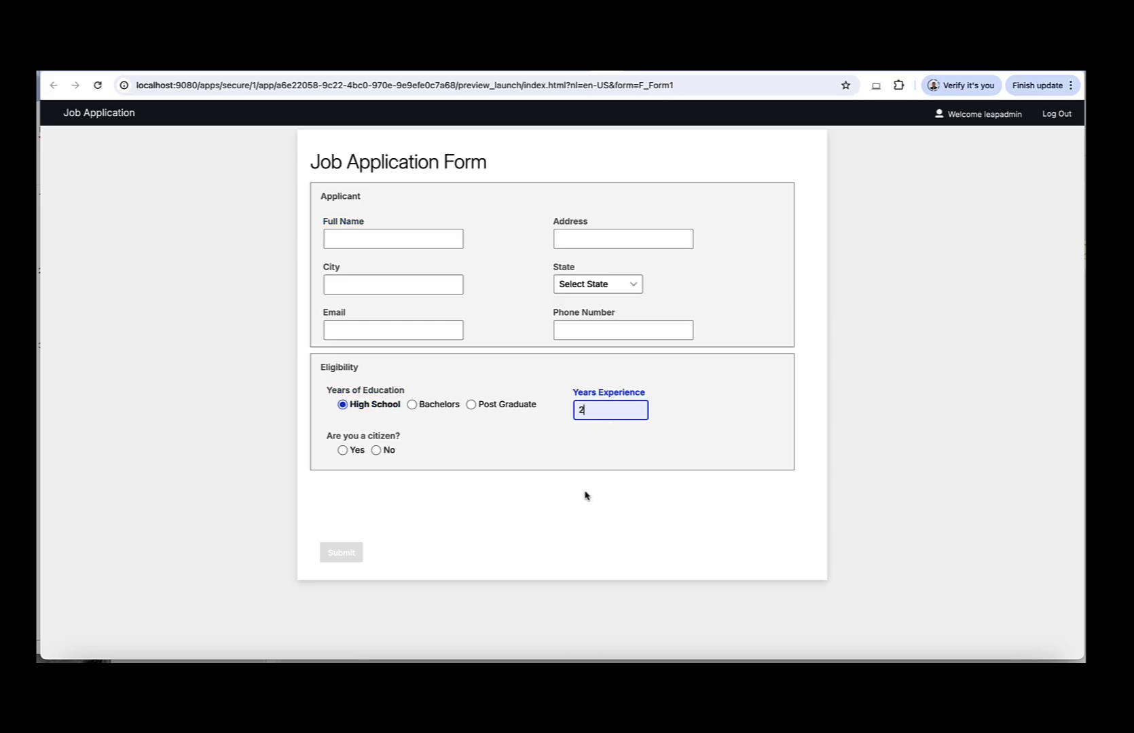
click(376, 451)
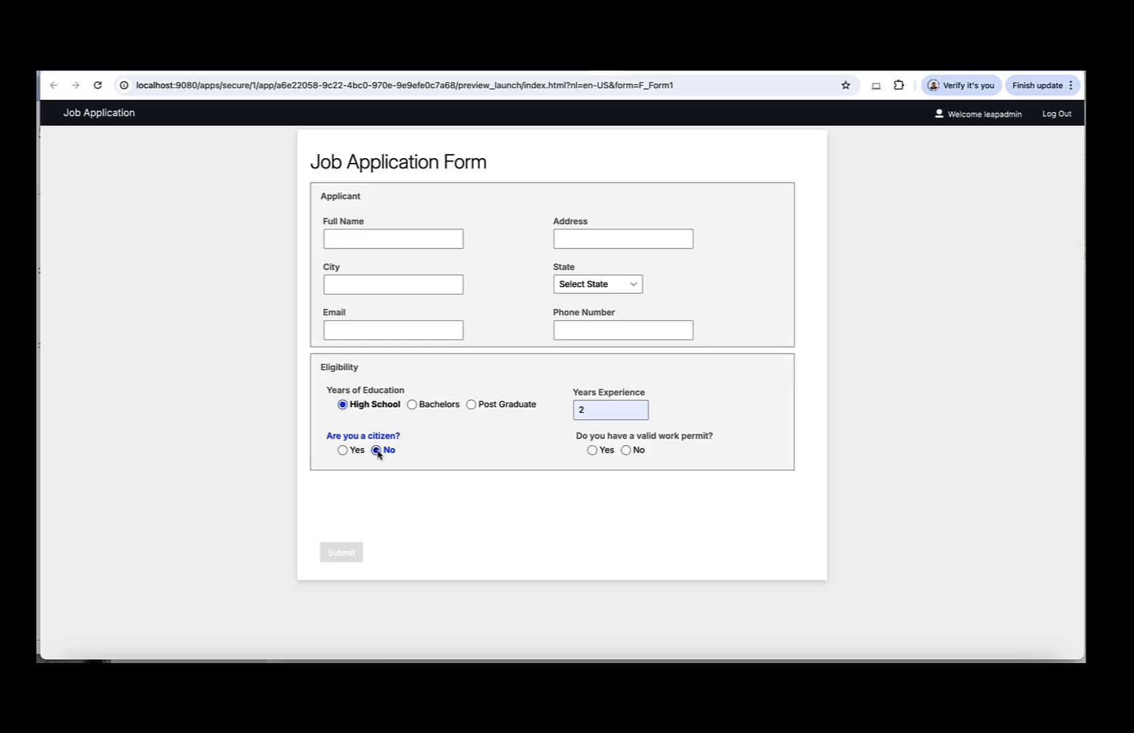
click(626, 450)
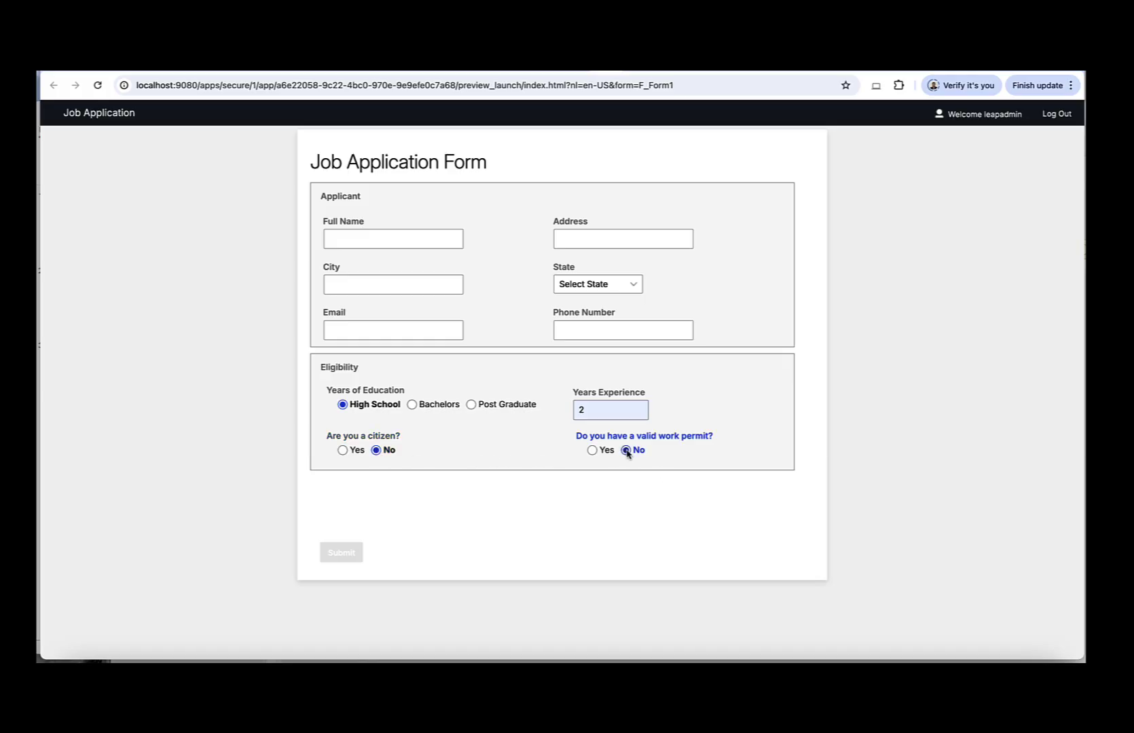
- Change the work permit answer to Yes and set Years Experience to 6
click(591, 451)
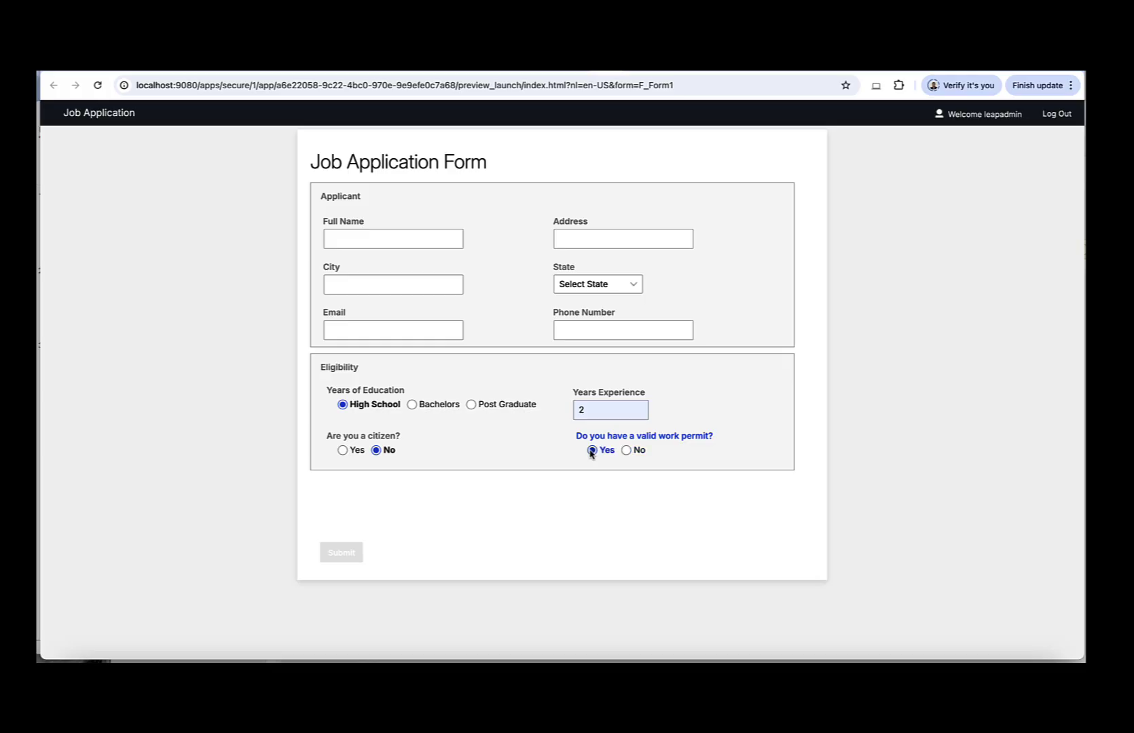
click(582, 410)
text(6)
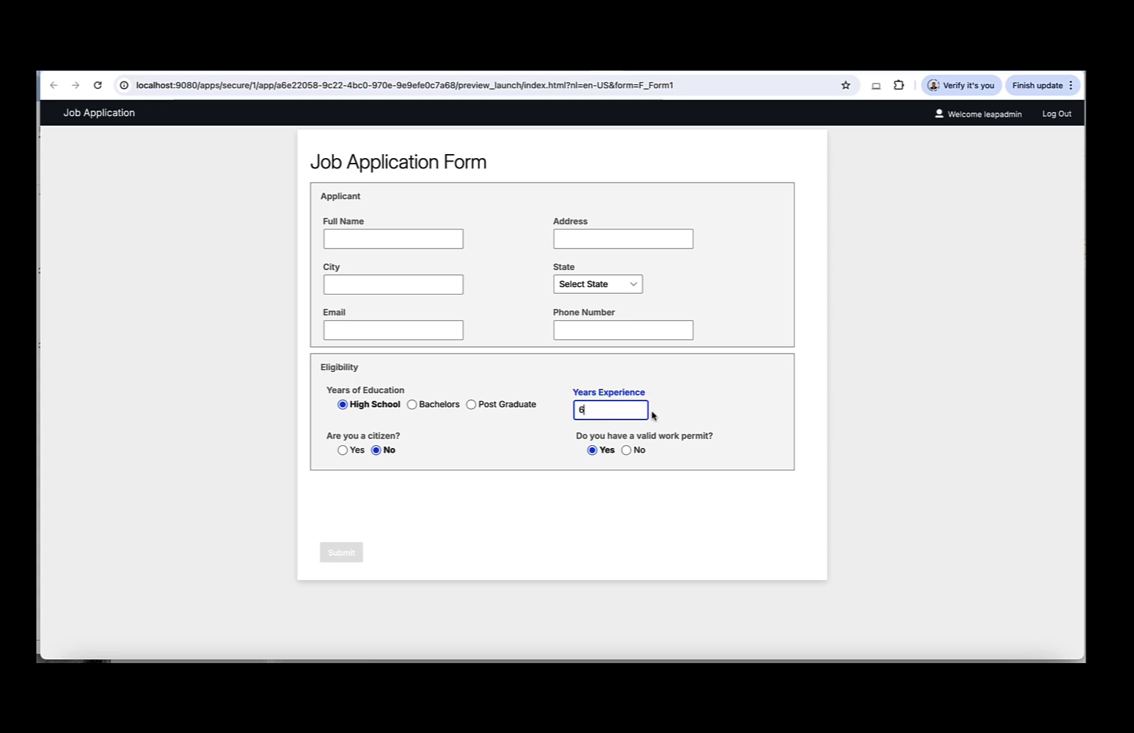
click(707, 407)
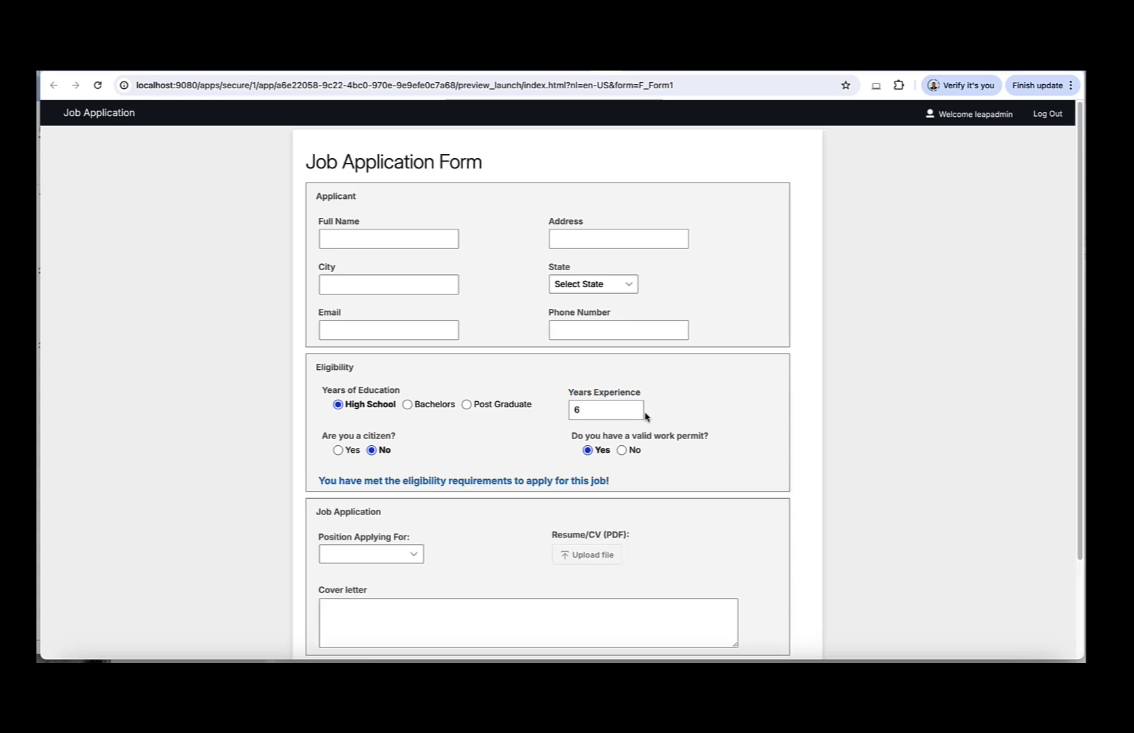
- Test the rule with Bachelors education and 0 years of experience, and change the work permit answer to No
click(436, 406)
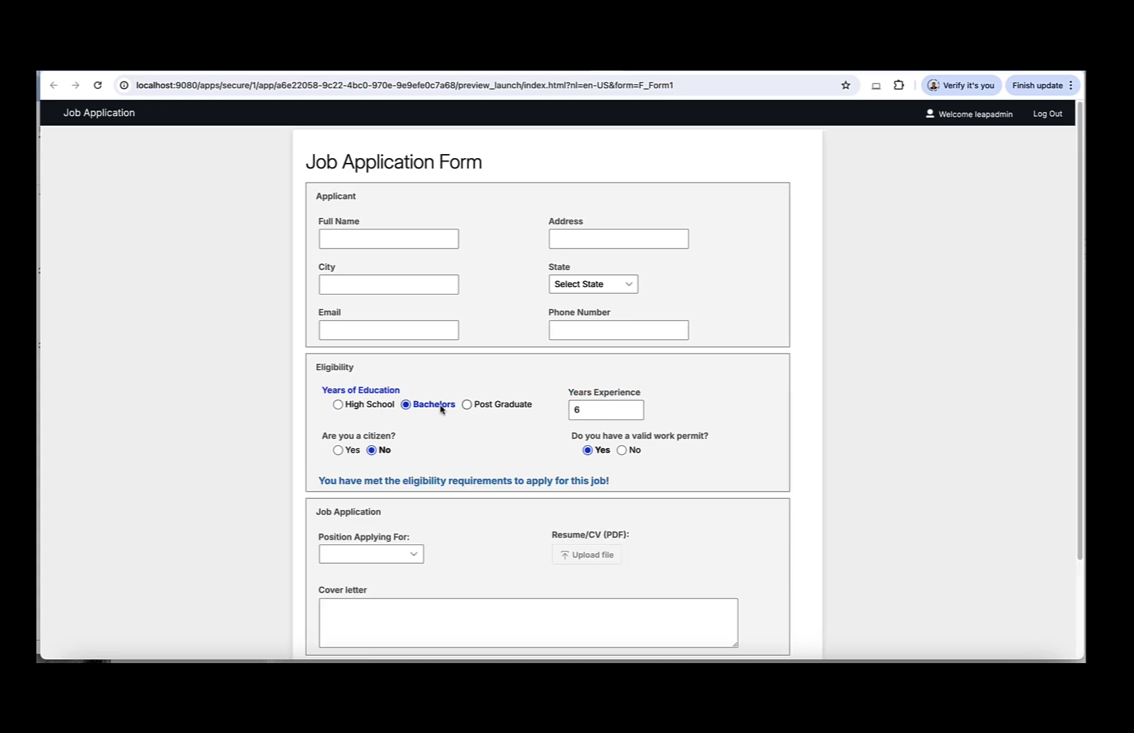
click(571, 413)
double_click(572, 412)
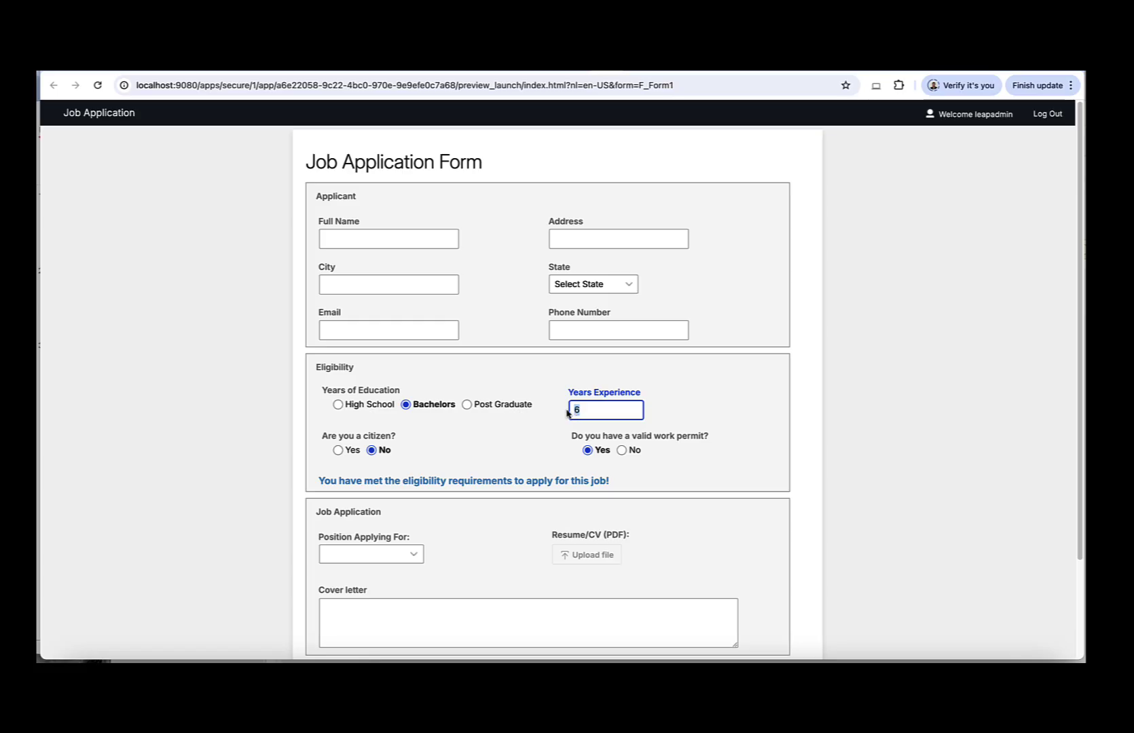
text(0)
click(745, 399)
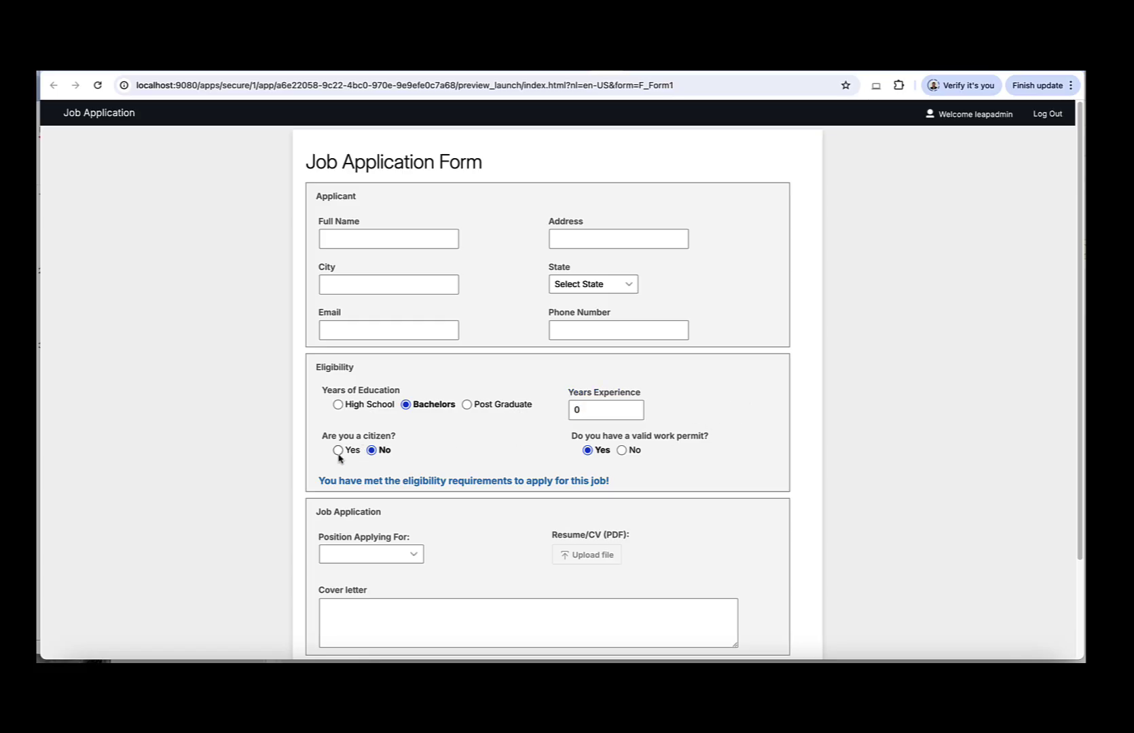
click(621, 451)
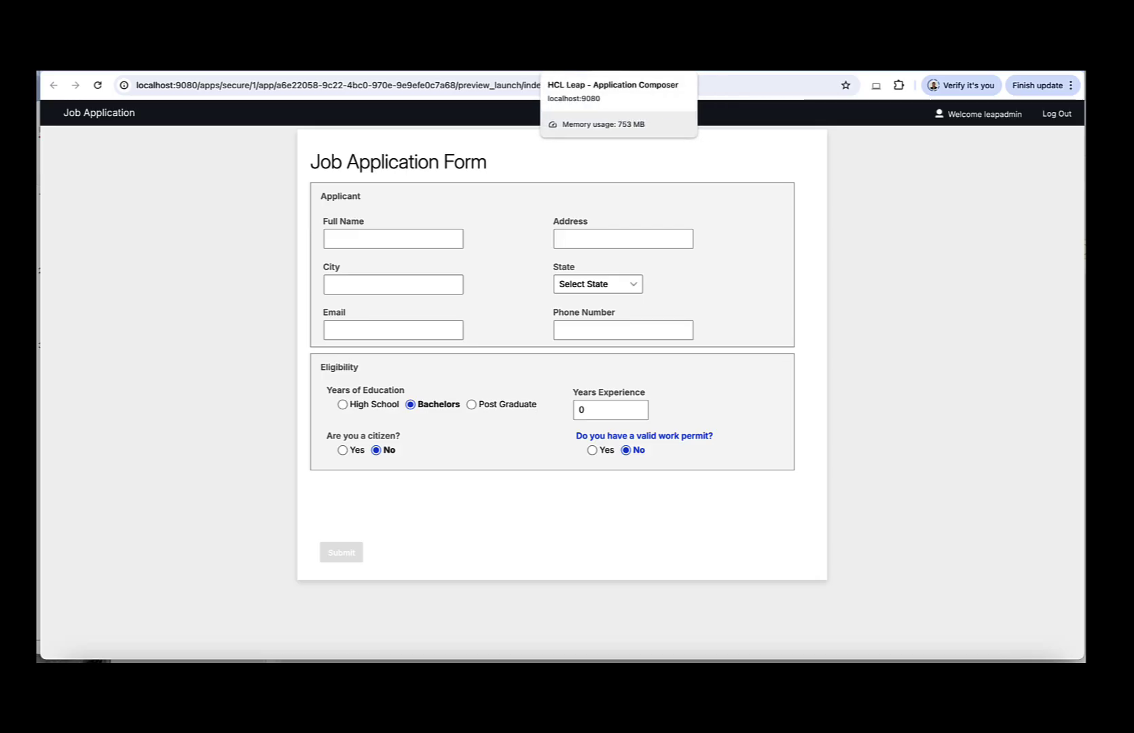
- Return to the HCL Leap application list and open the running Job Application for editing
click(598, 67)
click(51, 114)
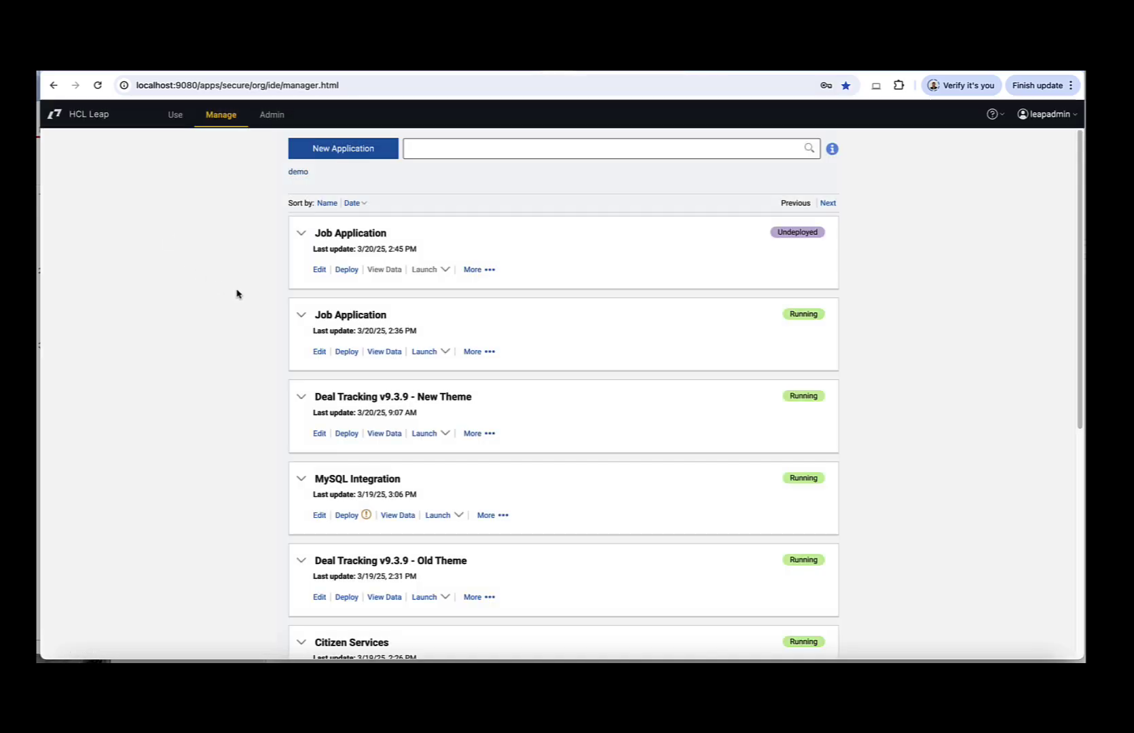
click(319, 352)
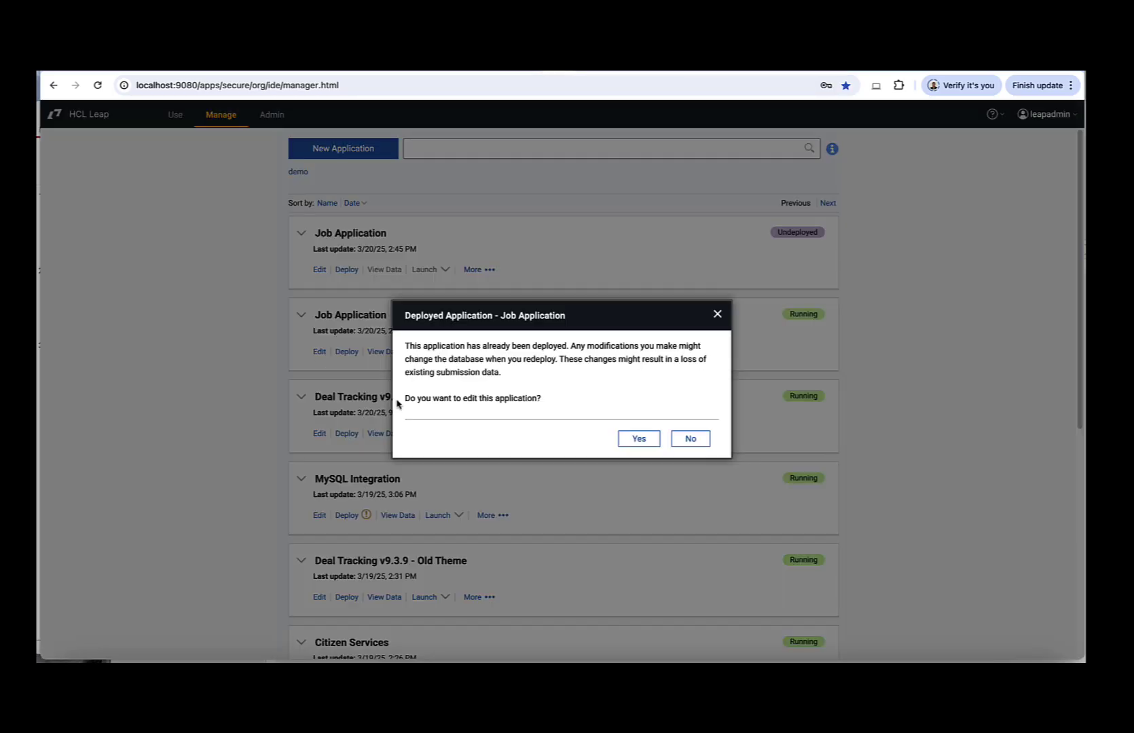
click(640, 440)
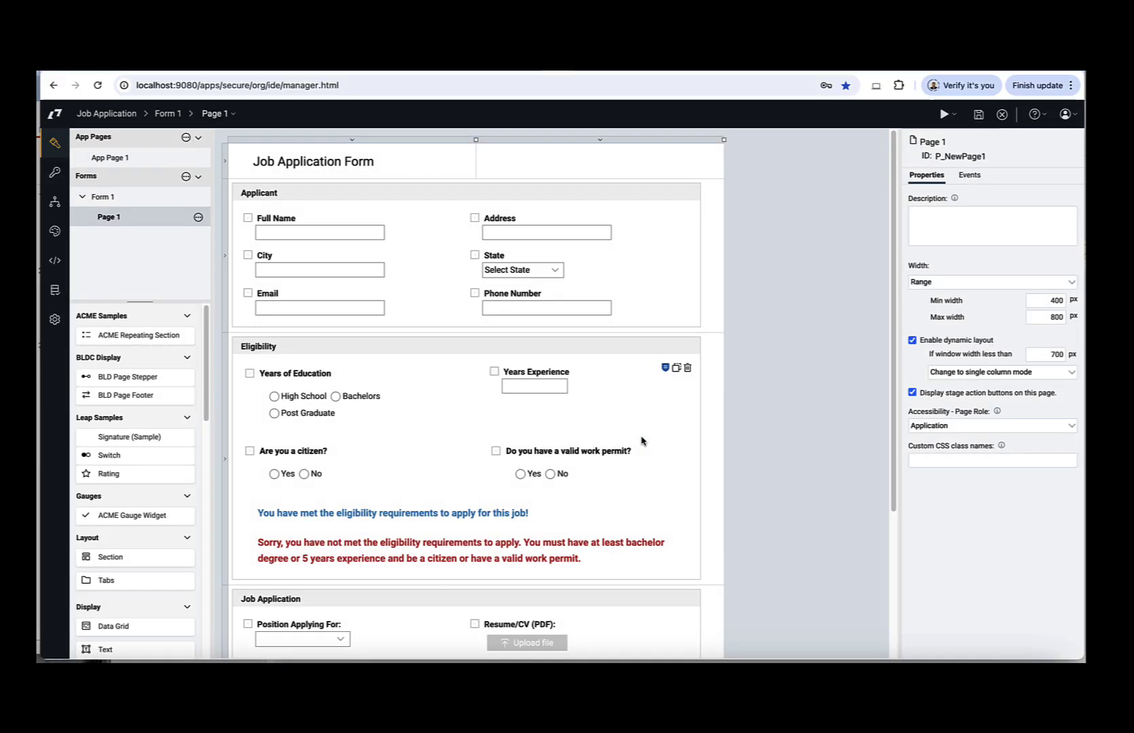
- Examine the red ineligibility text and the Job Eligibility and Not Eligible rules on Years Experience, then close the rules without changes
click(251, 547)
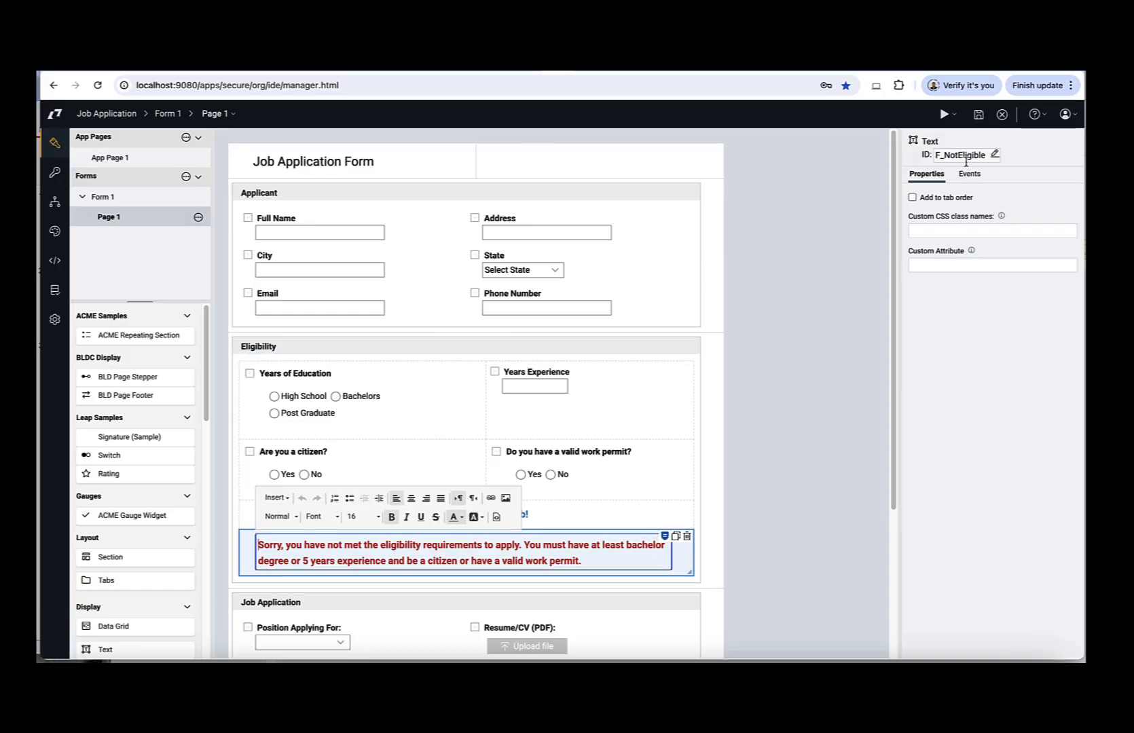
click(641, 404)
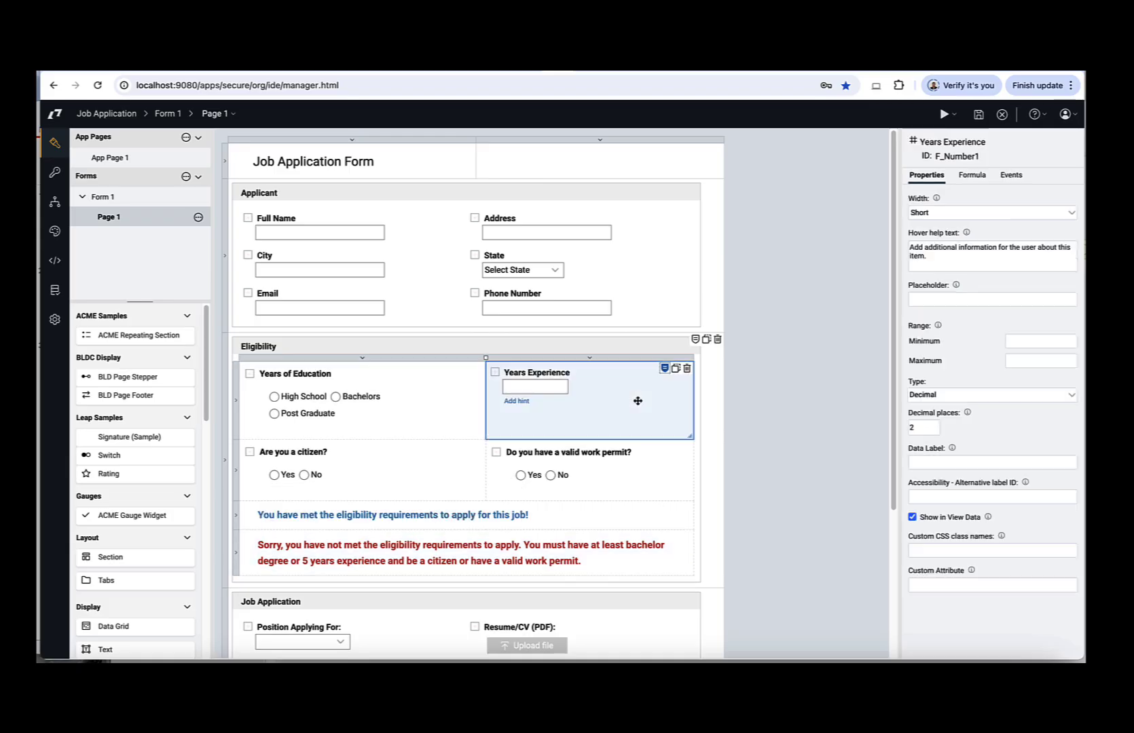
click(665, 369)
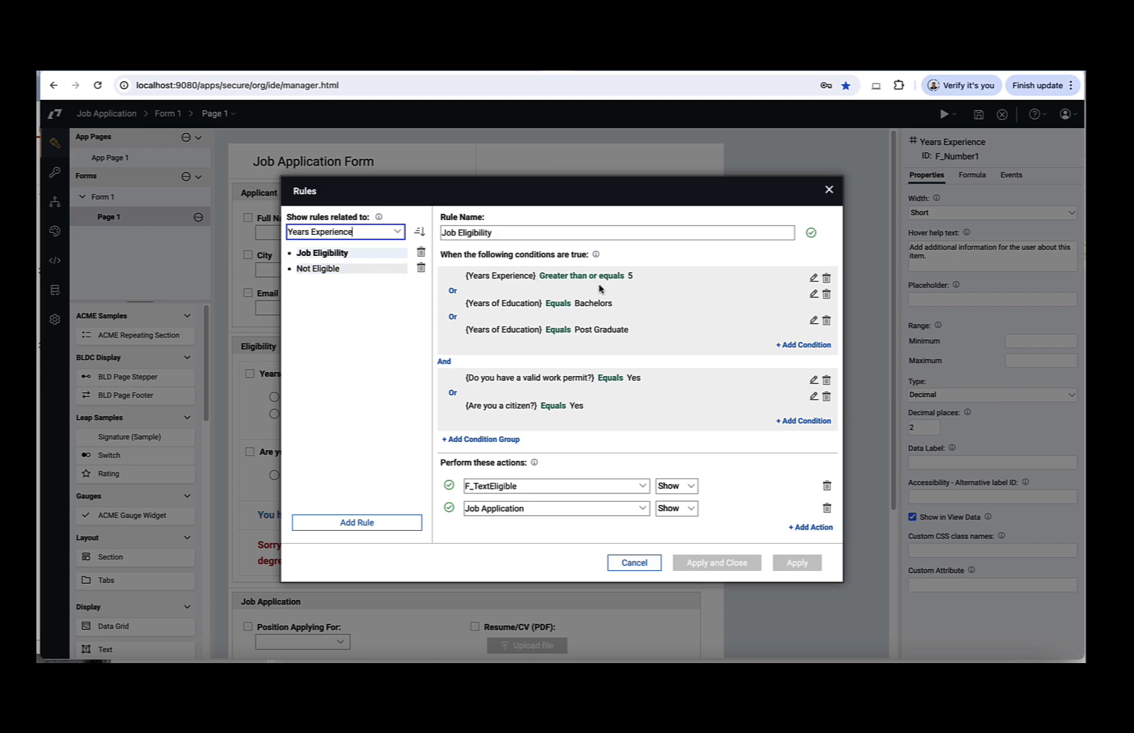
click(364, 269)
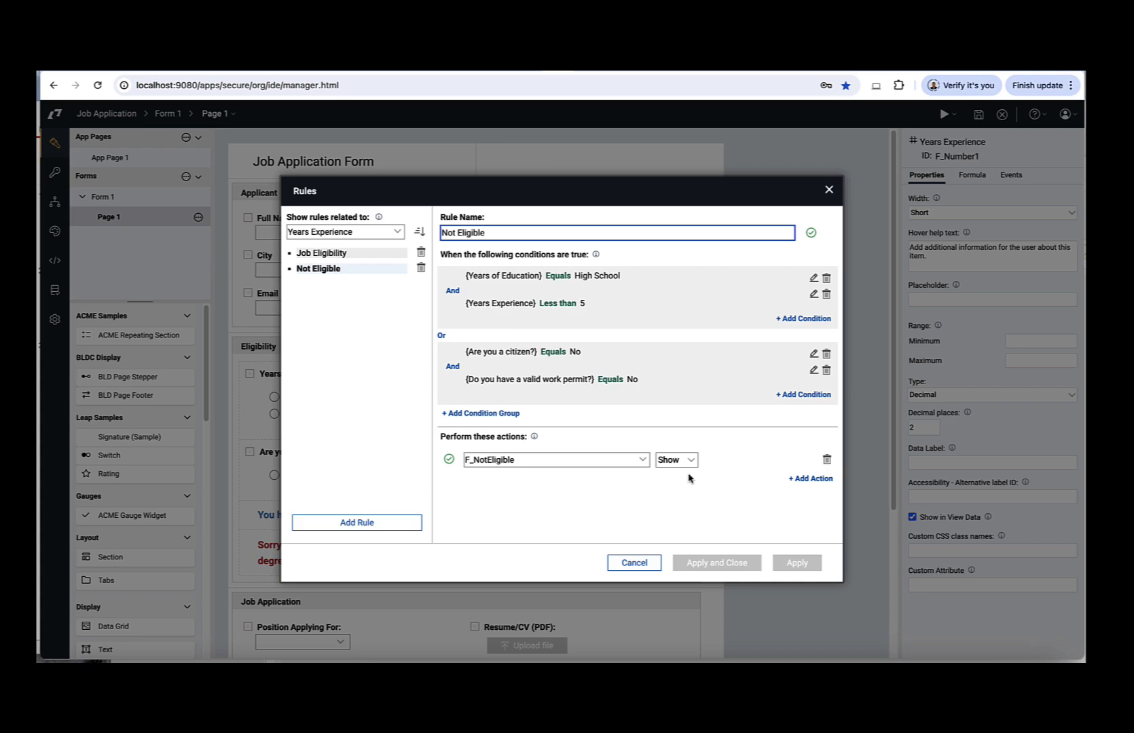
click(649, 564)
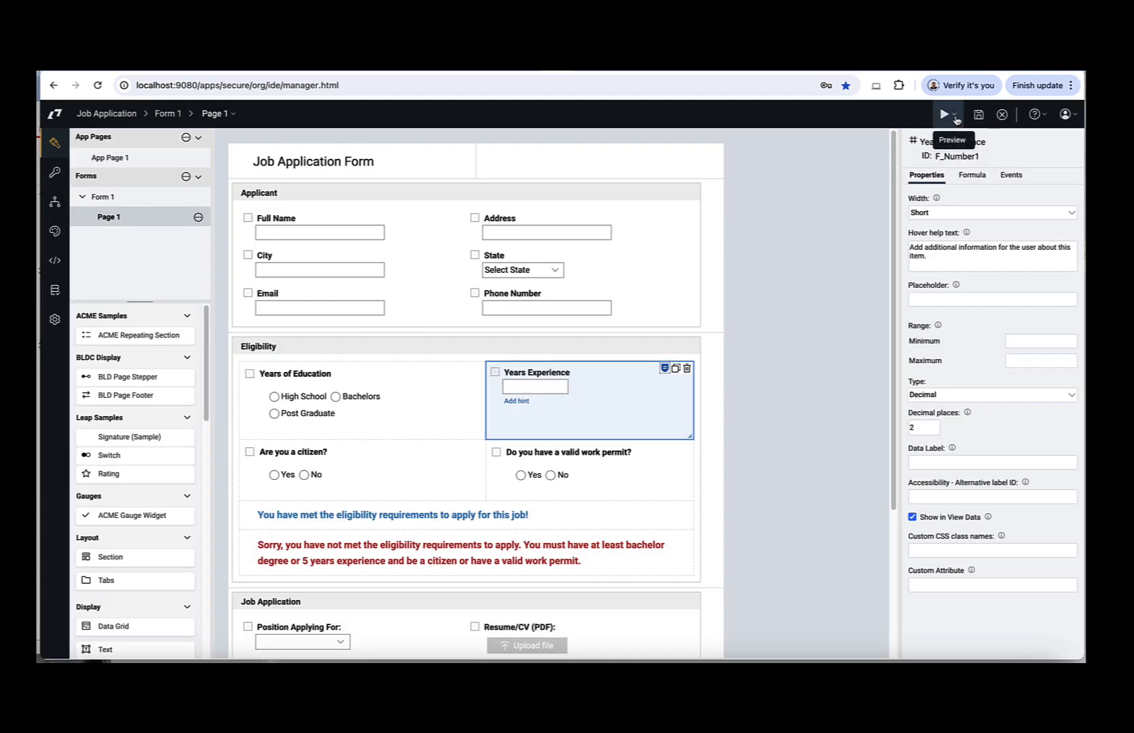
- Preview Form 1 and test it with High School education, 5 years of experience, no citizenship and no work permit
click(947, 114)
click(958, 181)
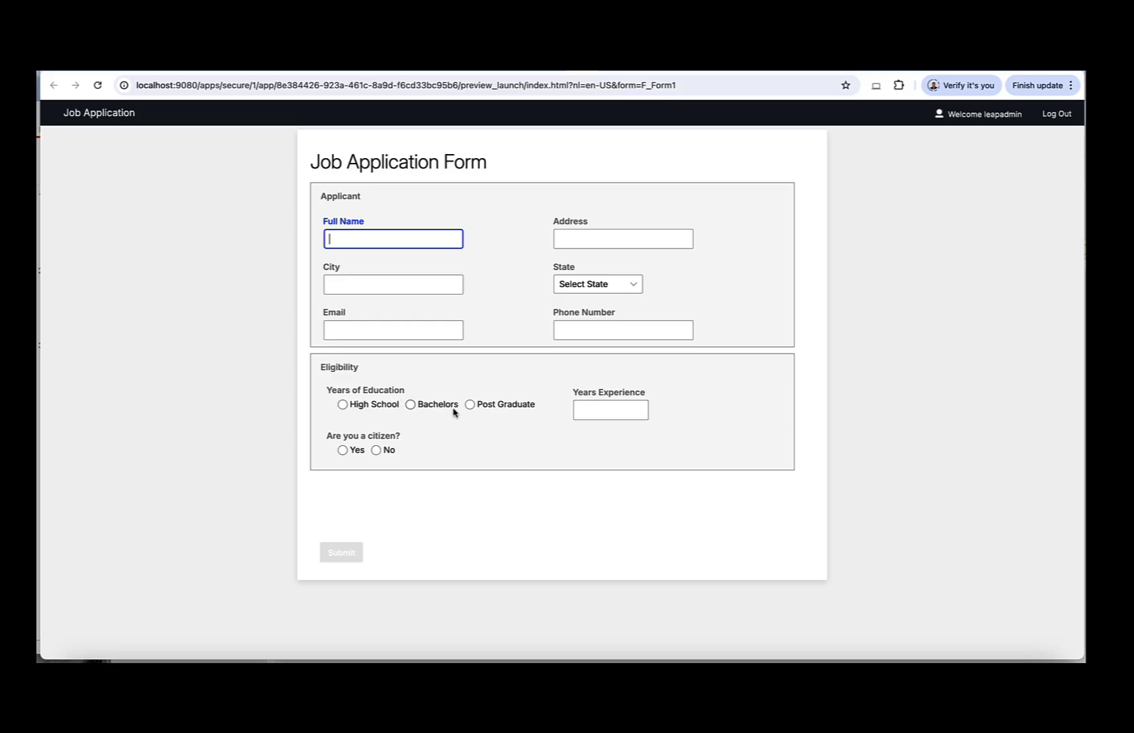
click(350, 406)
click(611, 411)
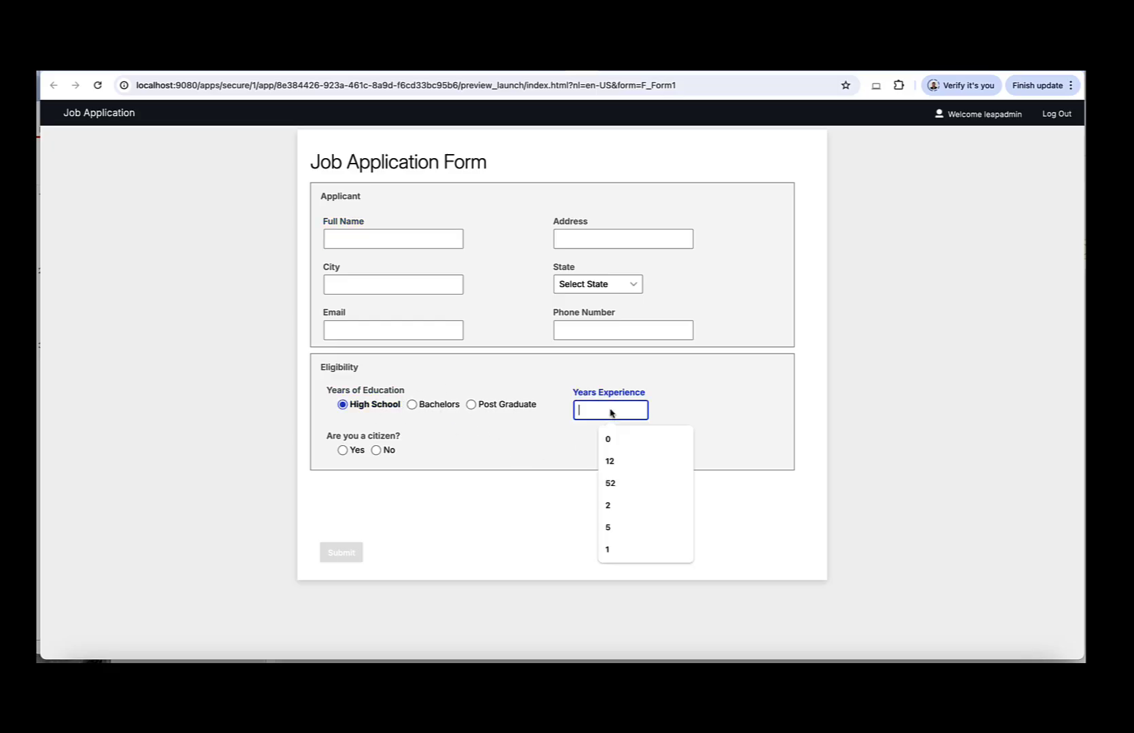
click(621, 533)
click(391, 452)
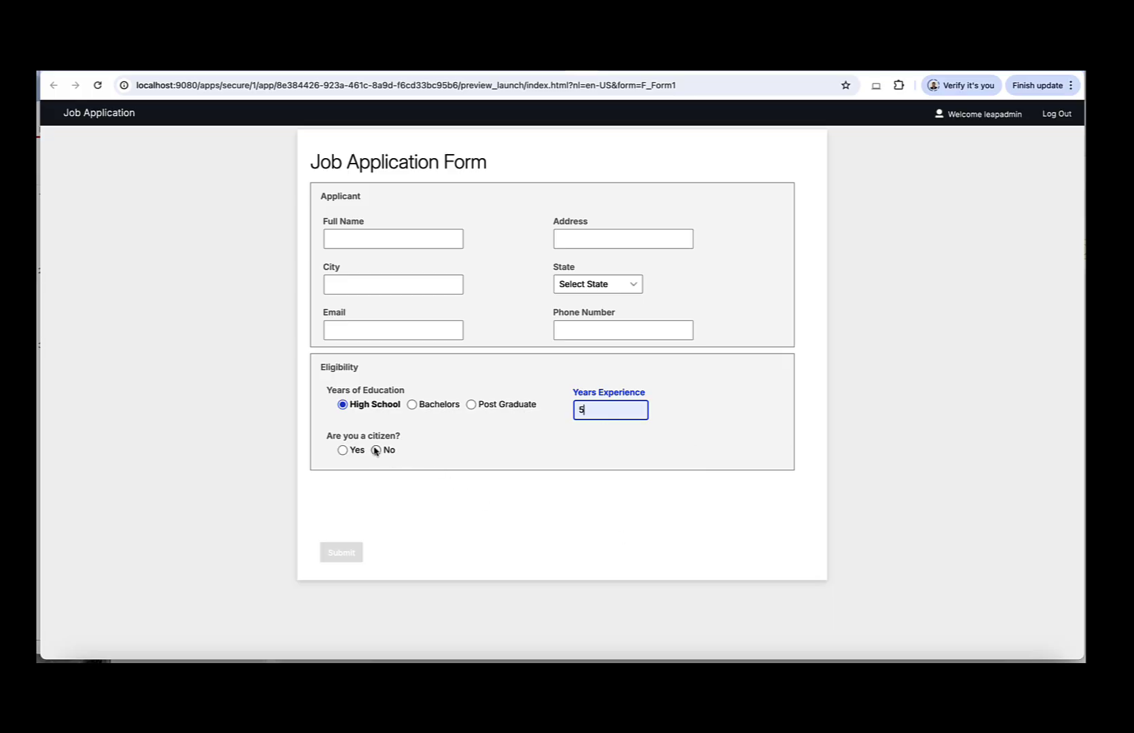
click(626, 451)
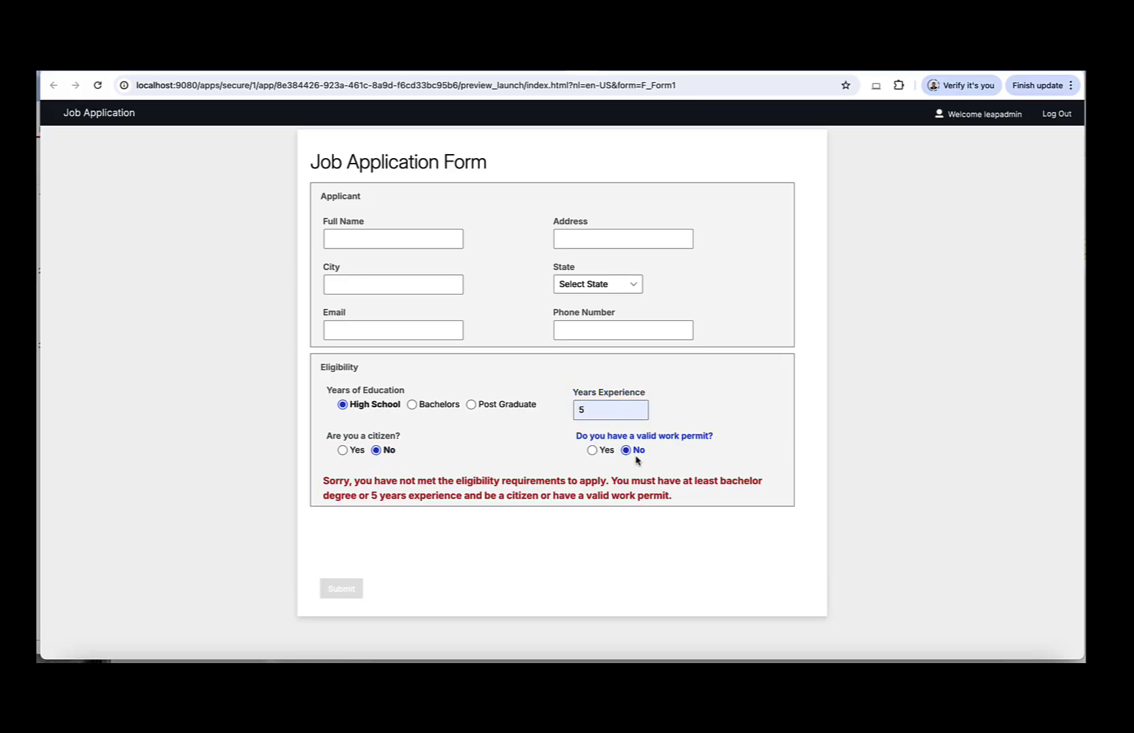
- Change the work permit answer to Yes and reduce Years Experience to 4
click(592, 451)
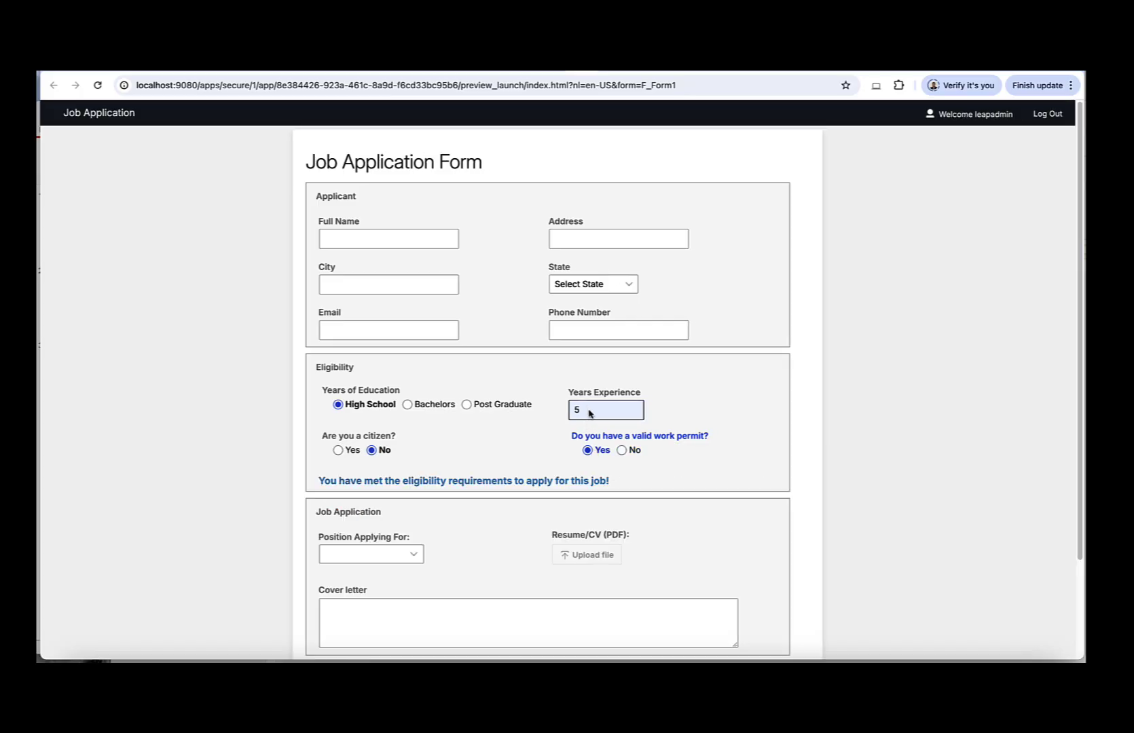
double_click(589, 413)
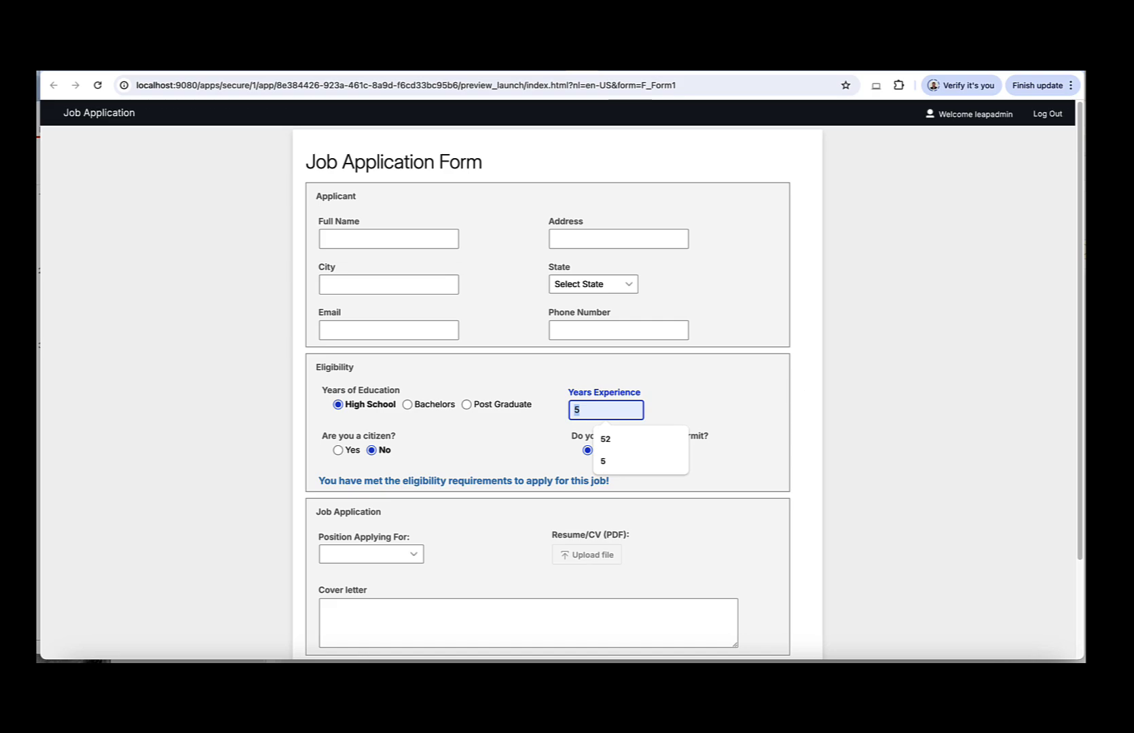
text(4)
click(745, 399)
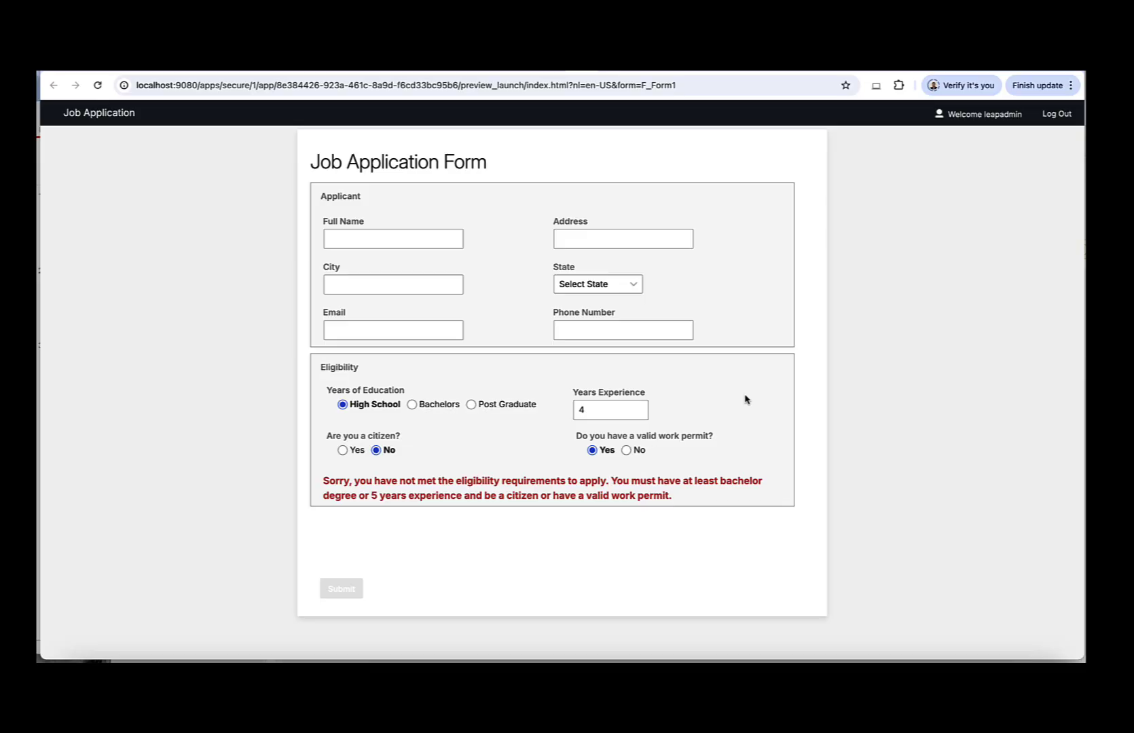
- Switch the education to Bachelors with 0 years of experience, and set the work permit answer to No
click(412, 404)
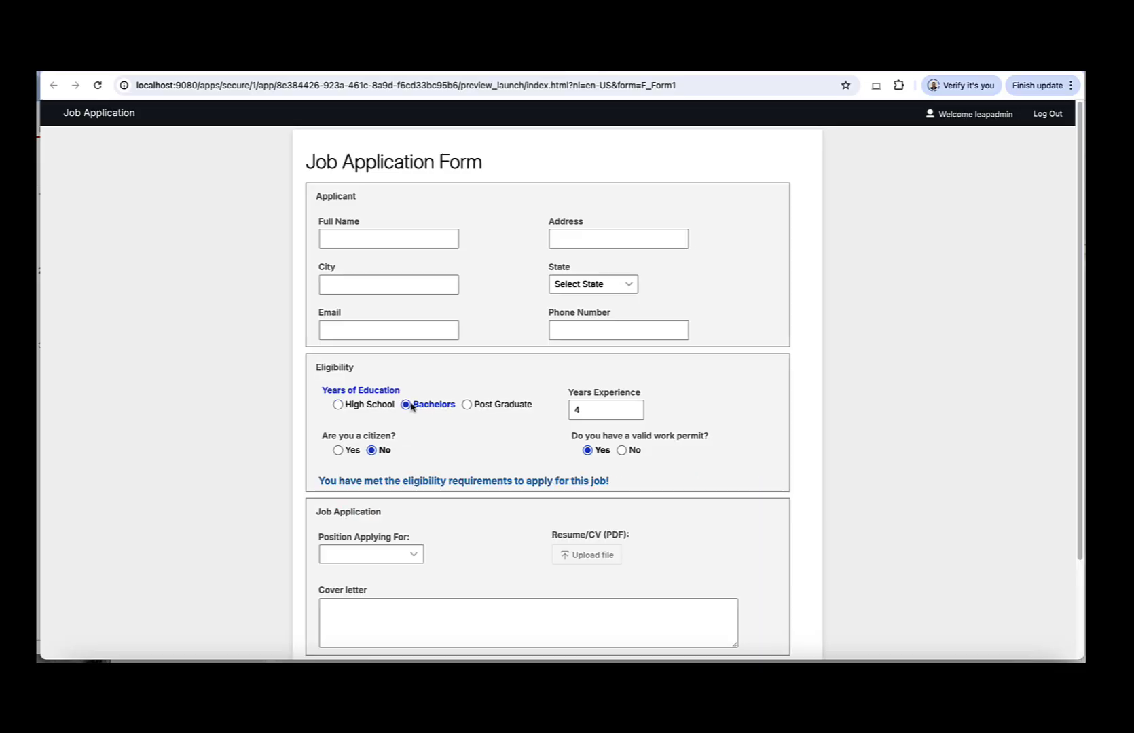
double_click(572, 410)
text(0)
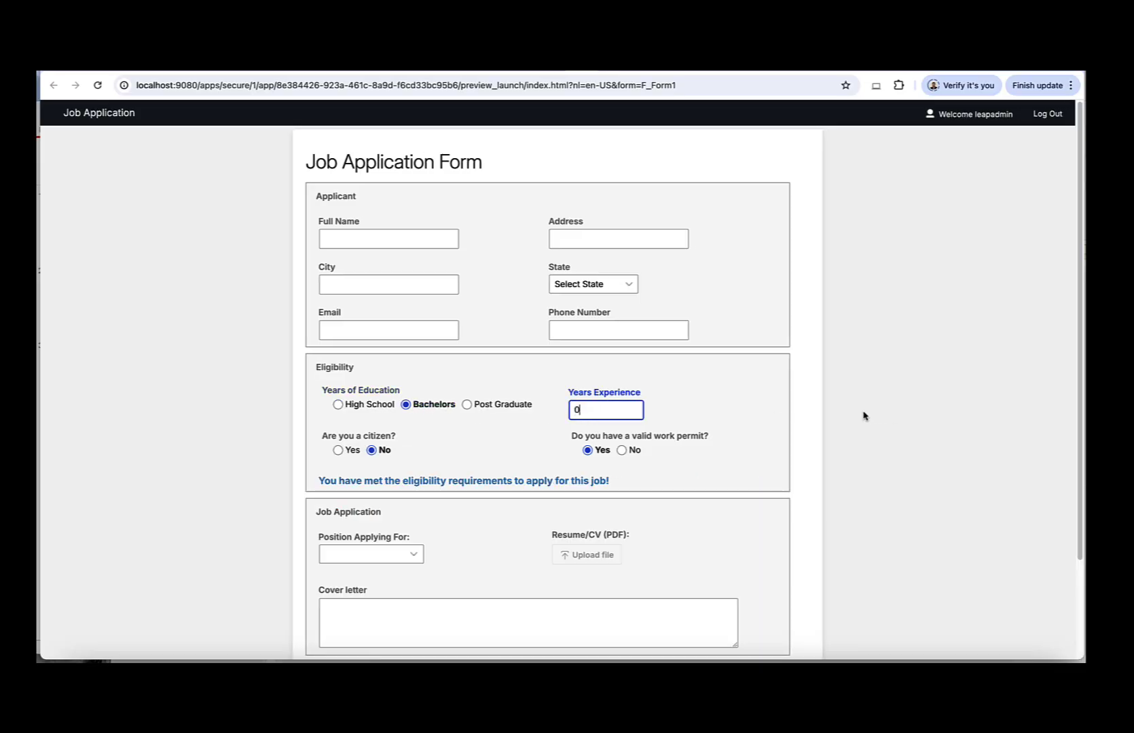
click(727, 414)
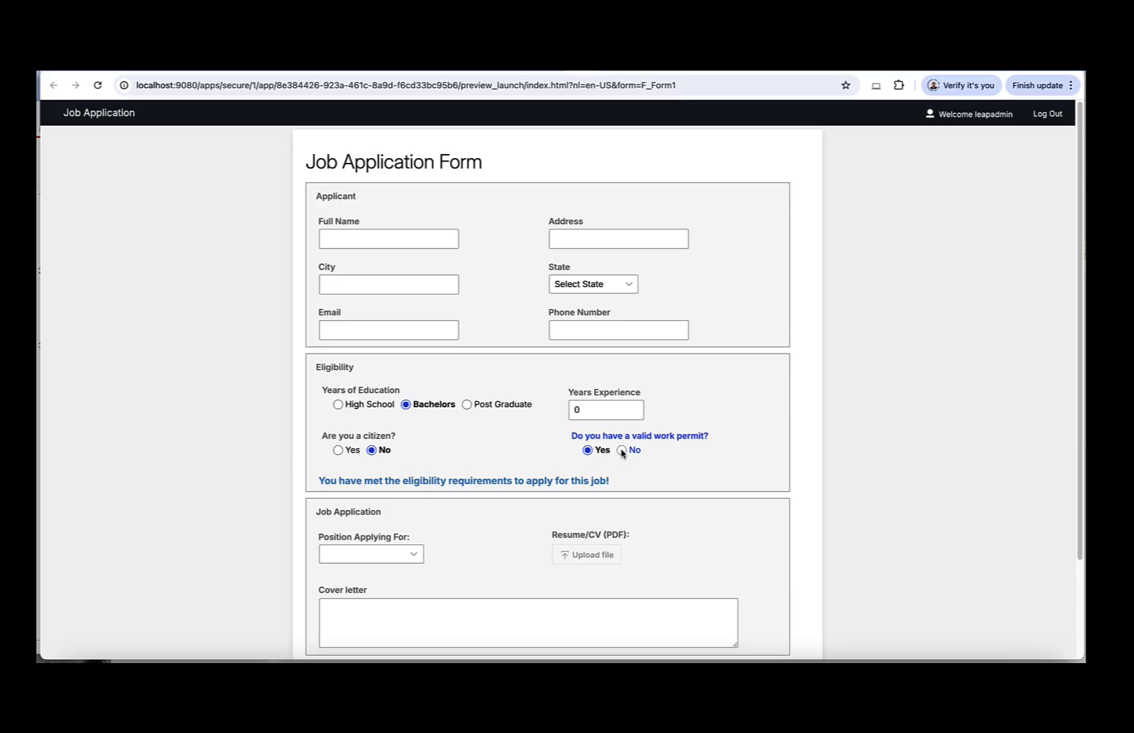
click(622, 451)
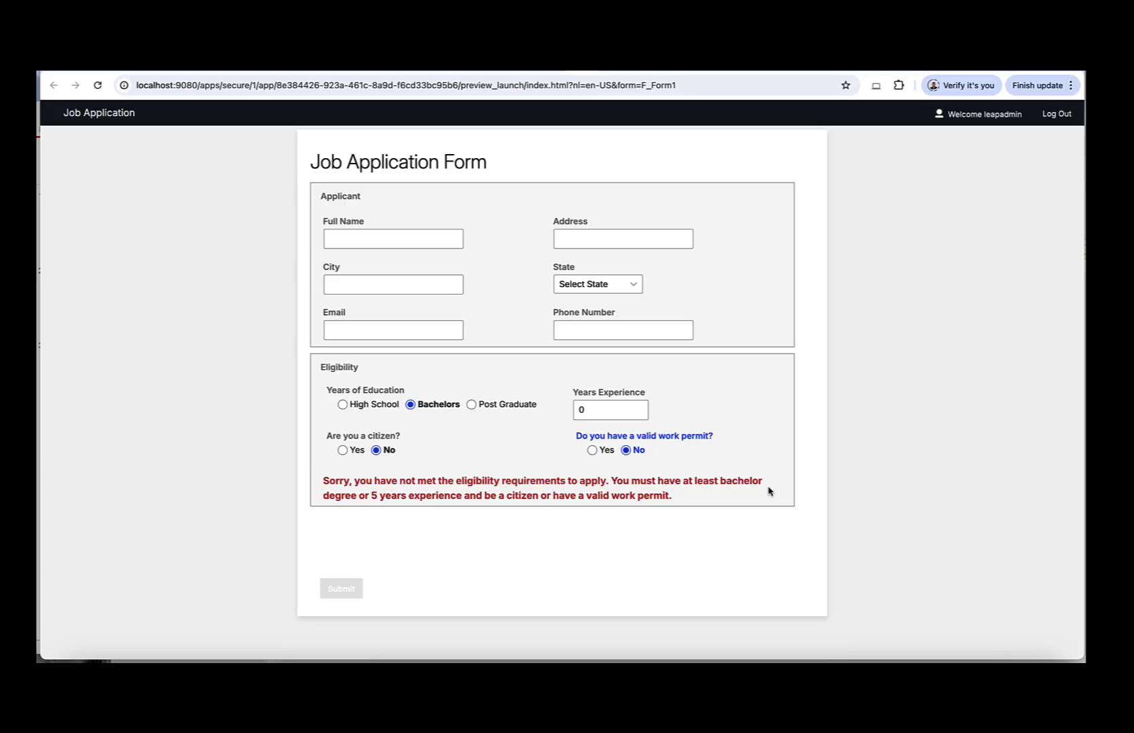